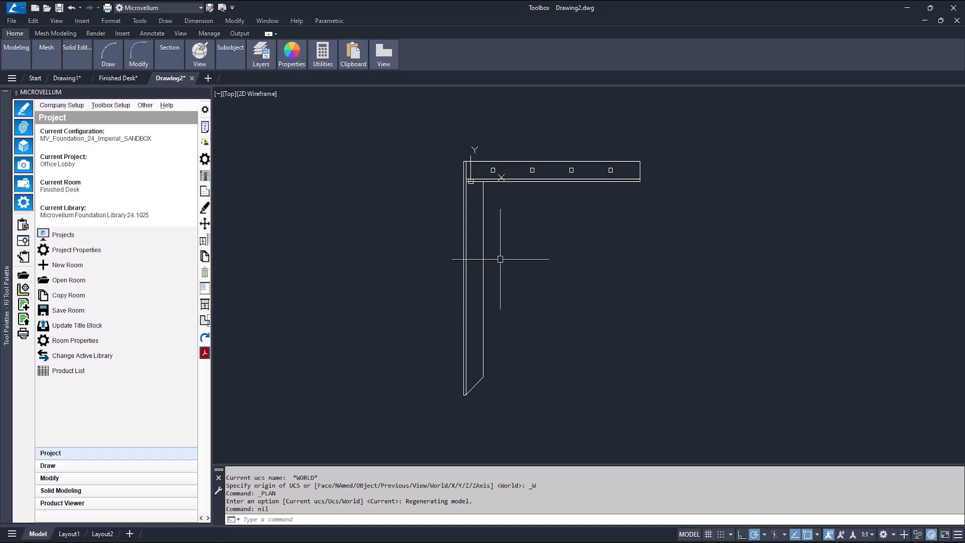
Step: Draw a 30 by 3.5 rectangle across the upper leg of the bracket outline
{"action": "type", "text": "REC"}
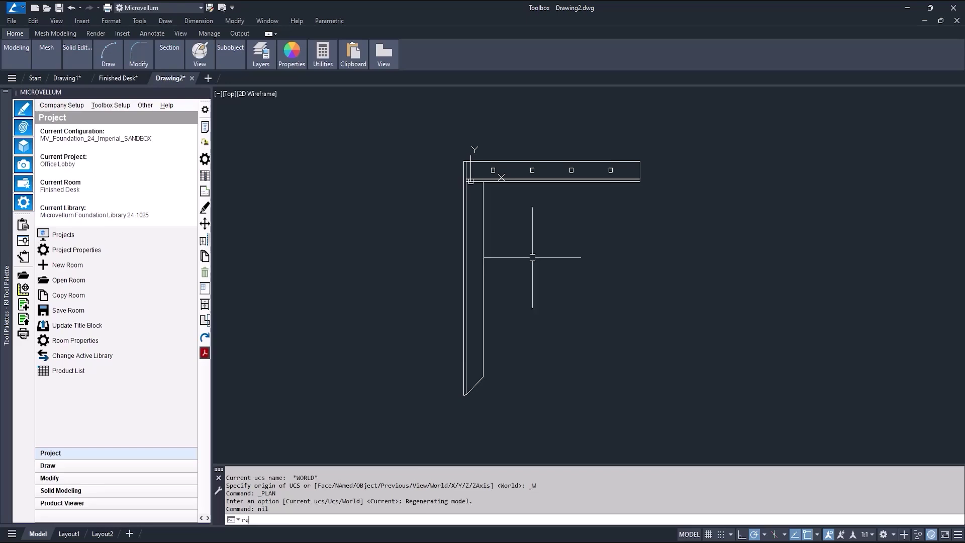
{"action": "key", "text": "Return"}
{"action": "left_click", "coordinate": [422, 137]}
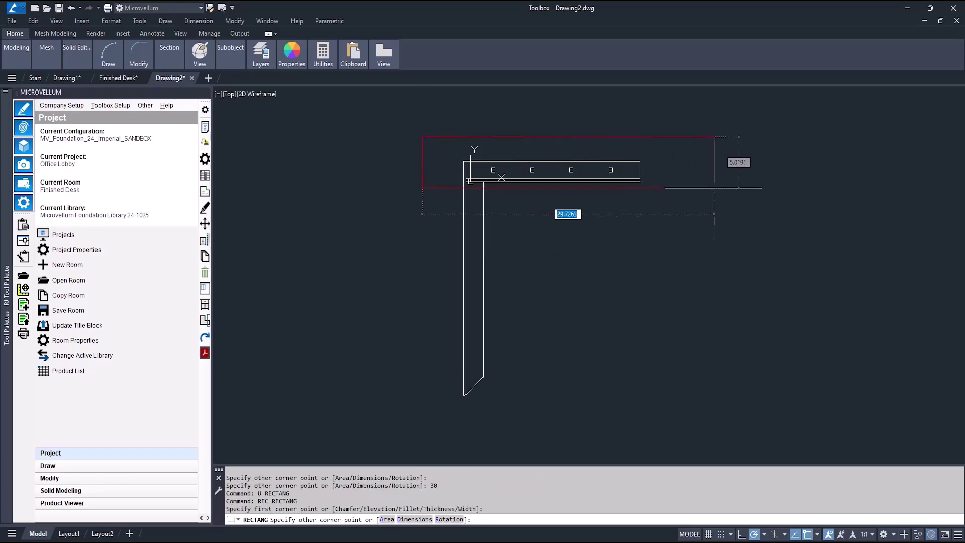
{"action": "type", "text": "30"}
{"action": "key", "text": "Tab"}
{"action": "type", "text": "3.5"}
{"action": "key", "text": "Return"}
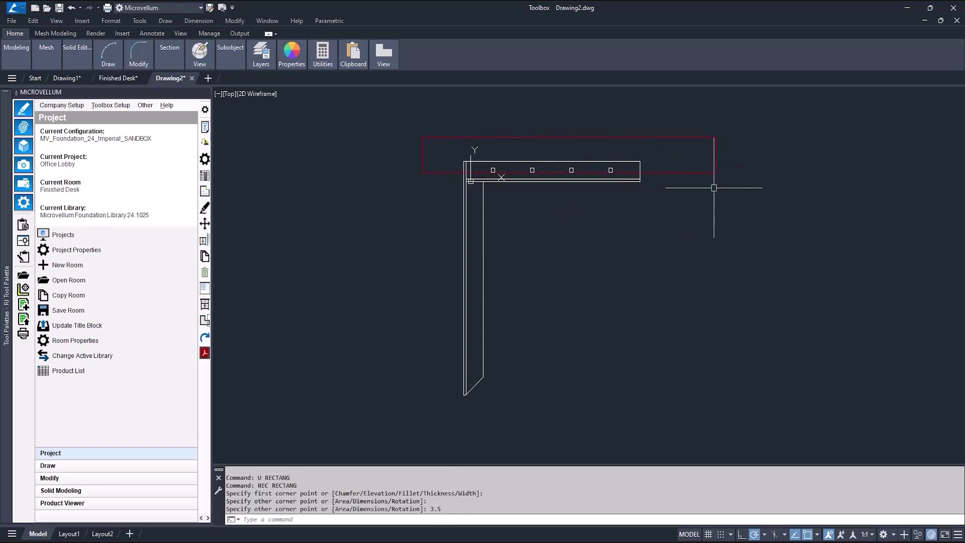
Step: Move the rectangle by its lower corner onto the inside corner where the bracket's two legs meet
{"action": "type", "text": "M"}
{"action": "key", "text": "Return"}
{"action": "left_click", "coordinate": [698, 172]}
{"action": "key", "text": "Return"}
{"action": "left_click", "coordinate": [422, 173]}
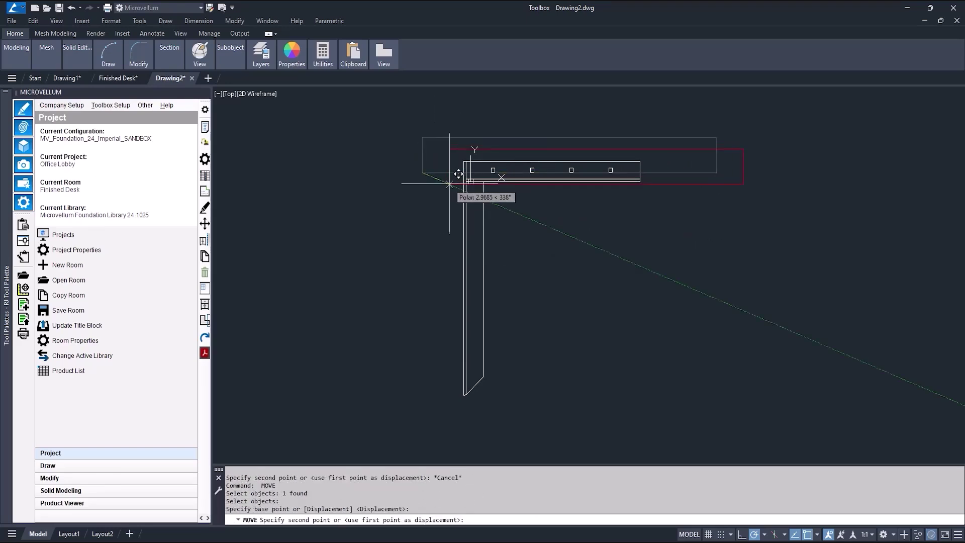
{"action": "left_click", "coordinate": [467, 181]}
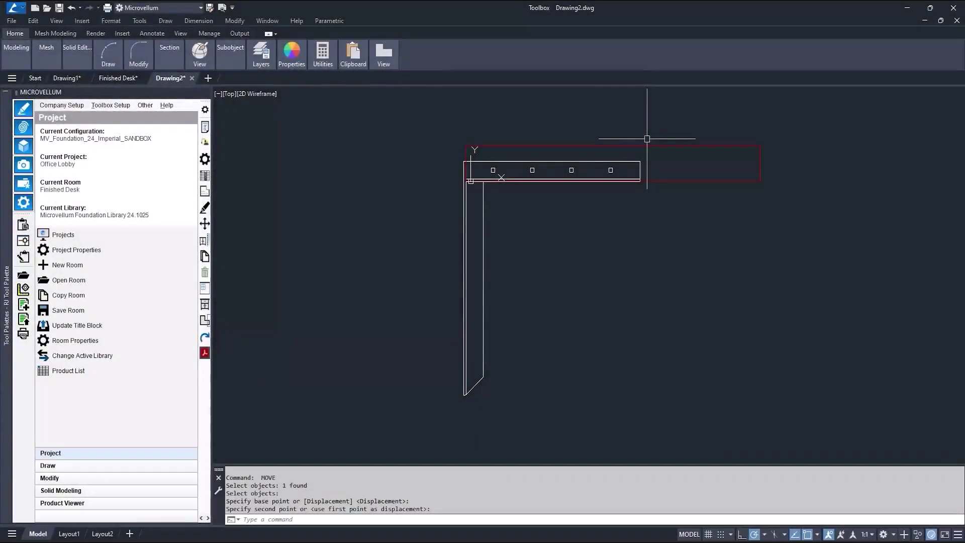
Step: Erase the 30 by 3.5 rectangle
{"action": "type", "text": "e"}
{"action": "key", "text": "space"}
{"action": "left_click", "coordinate": [641, 145]}
{"action": "key", "text": "space"}
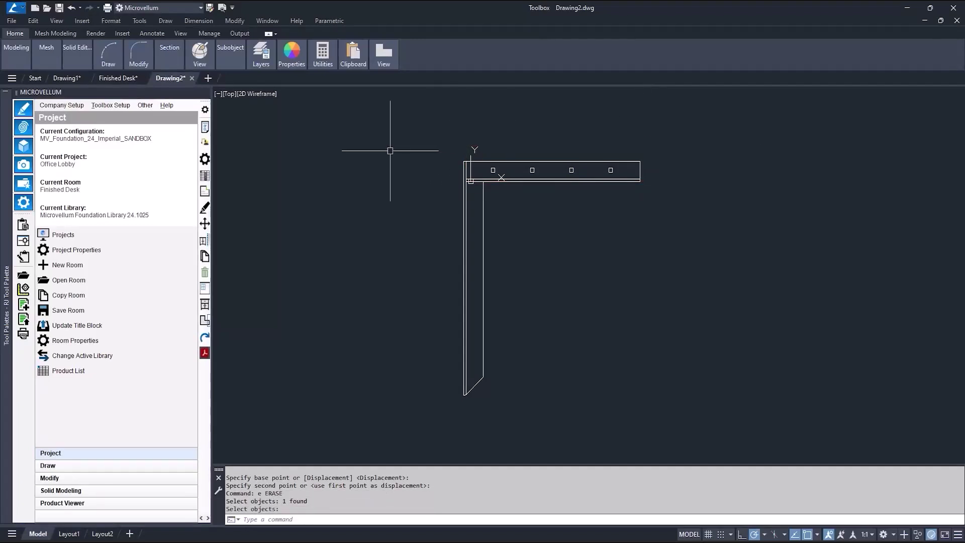
Step: In a 3D view, extrude the bracket leg area around the four square holes 0.25 upward with Presspull
{"action": "type", "text": "3"}
{"action": "key", "text": "space"}
{"action": "middle_click_drag", "start_coordinate": [373, 209], "coordinate": [479, 202]}
{"action": "key", "text": "Escape"}
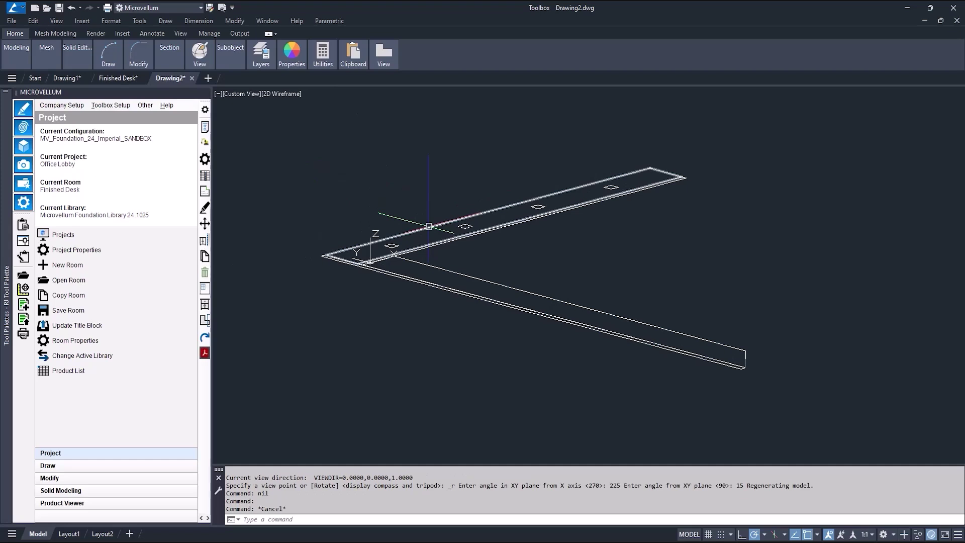
{"action": "key", "text": "Escape"}
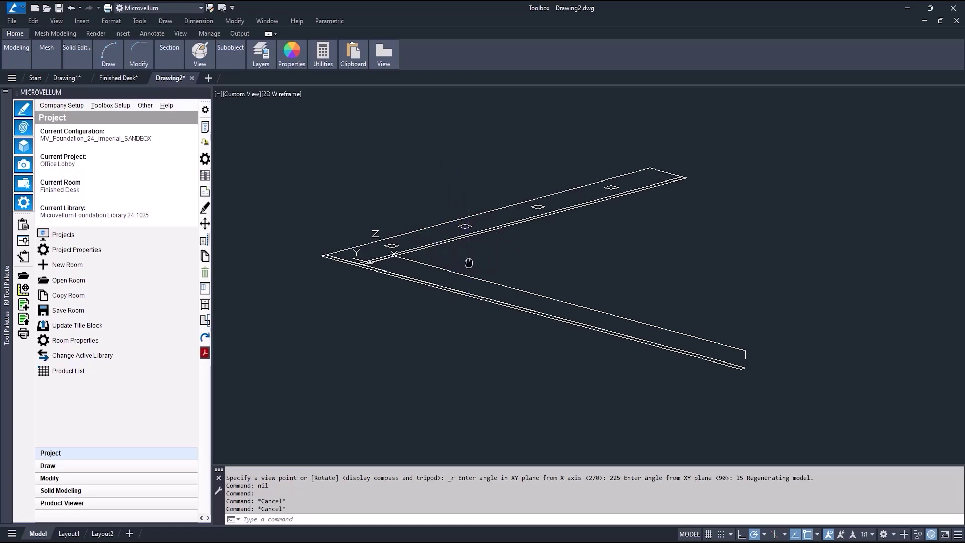
{"action": "middle_click_drag", "start_coordinate": [467, 262], "coordinate": [526, 251]}
{"action": "type", "text": "pres"}
{"action": "key", "text": "Return"}
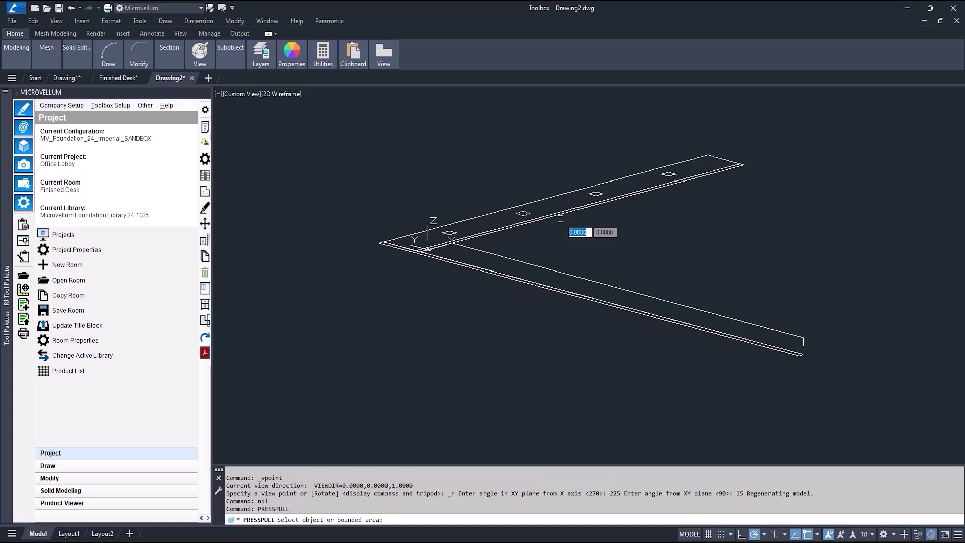
{"action": "left_click", "coordinate": [553, 203]}
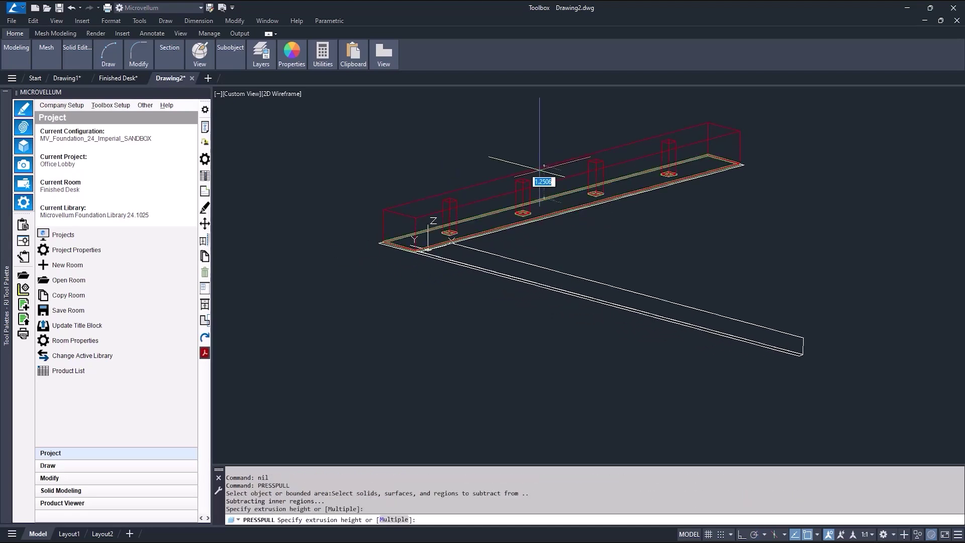
{"action": "type", "text": ".25"}
{"action": "key", "text": "Return"}
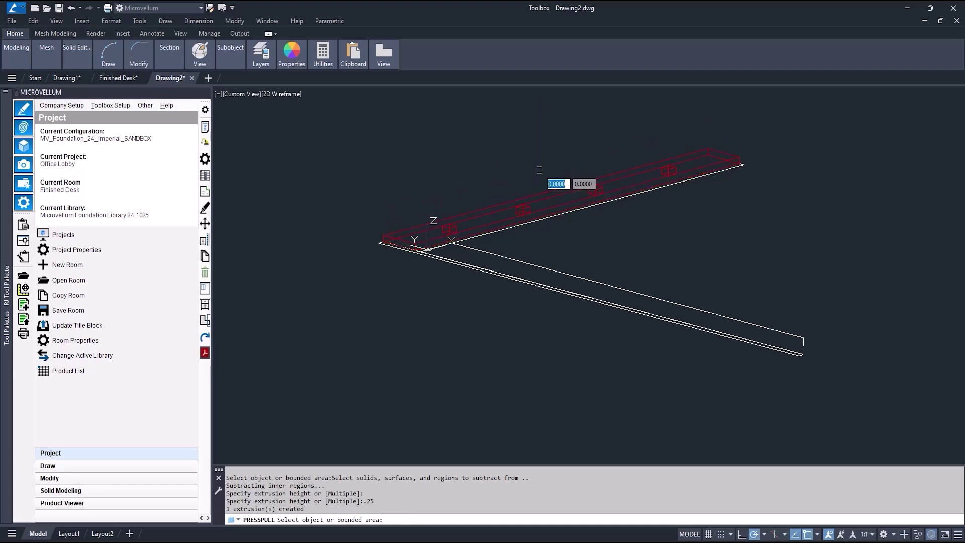
{"action": "key", "text": "Return"}
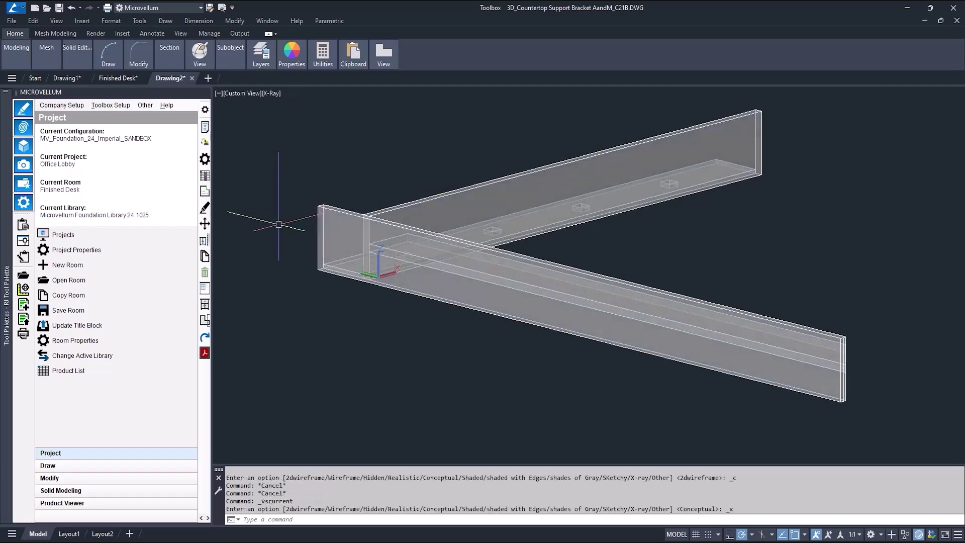
Step: Check the bracket's corner against the drawing origin by starting a line at 0,0,0, and discard the line
{"action": "scroll", "coordinate": [288, 242], "scroll_direction": "down", "scroll_amount": 2}
{"action": "scroll", "coordinate": [475, 271], "scroll_direction": "up", "scroll_amount": 3}
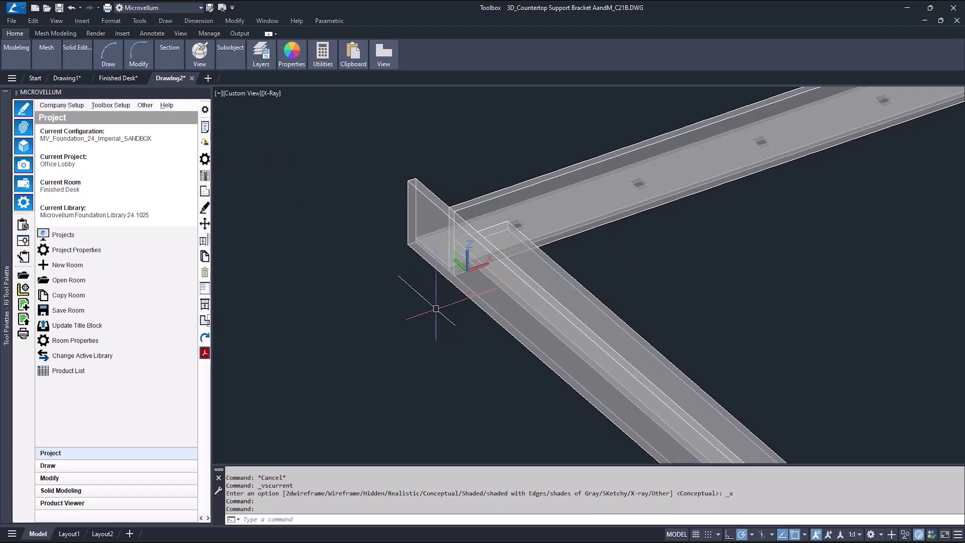
{"action": "type", "text": "L"}
{"action": "key", "text": "Return"}
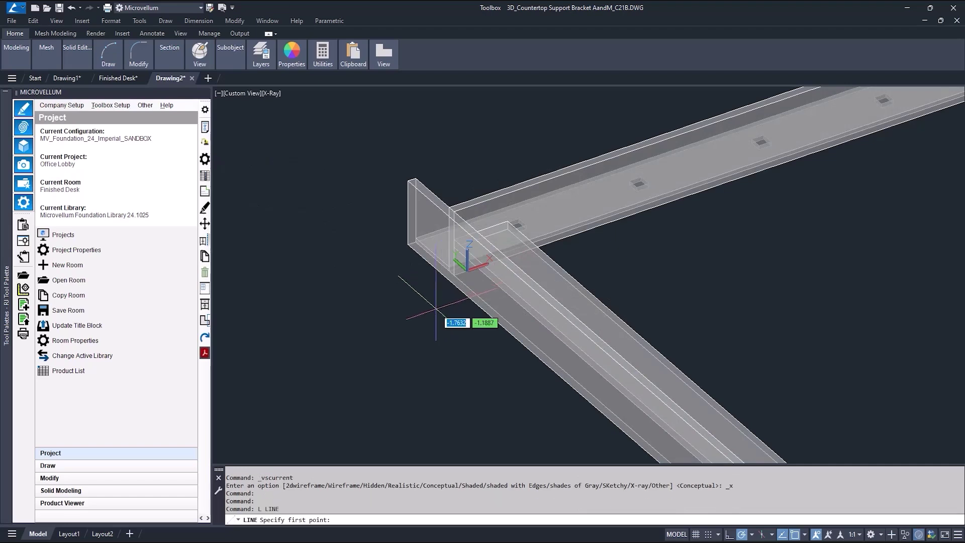
{"action": "type", "text": "0"}
{"action": "key", "text": "Tab"}
{"action": "type", "text": "0"}
{"action": "key", "text": "Tab"}
{"action": "type", "text": "0"}
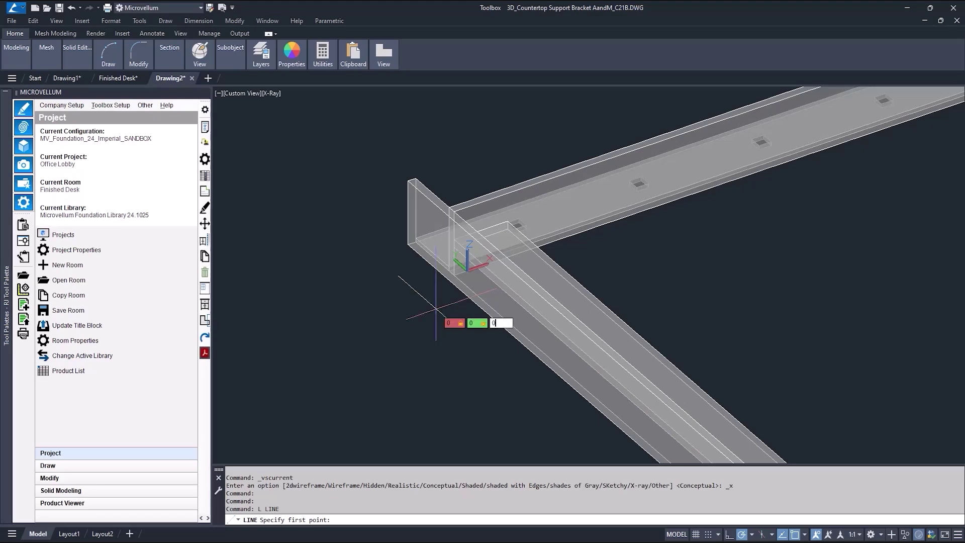
{"action": "key", "text": "Return"}
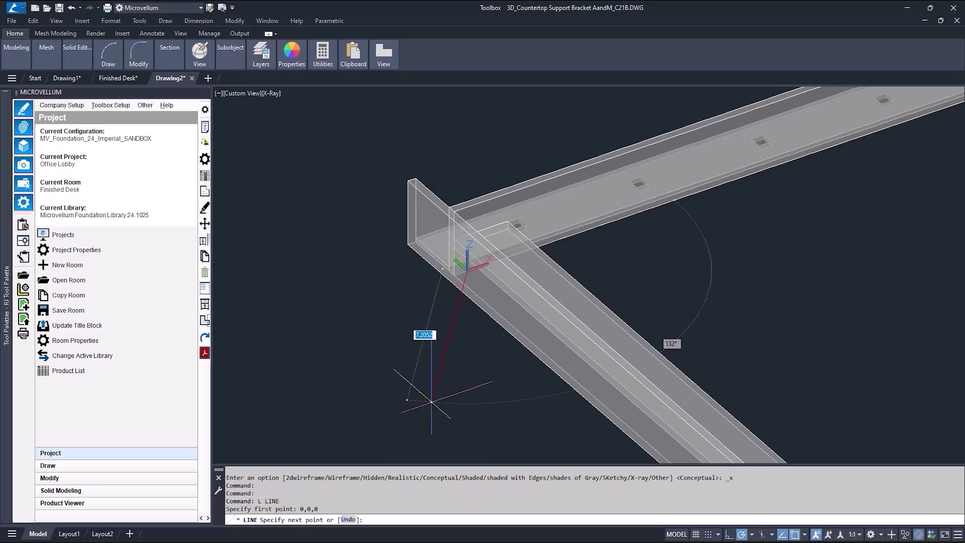
{"action": "key", "text": "ctrl+z"}
{"action": "middle_click_drag", "start_coordinate": [454, 338], "coordinate": [432, 328], "text": "shift"}
{"action": "key", "text": "Escape"}
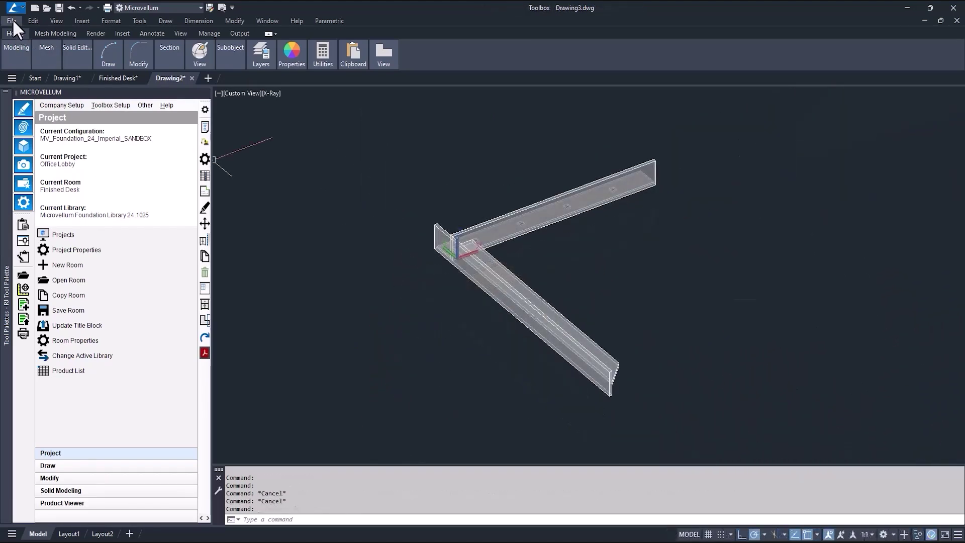
Step: Save the bracket drawing as "3D_Support Bracket_21" in the Hardware folder and close it
{"action": "left_click", "coordinate": [12, 19]}
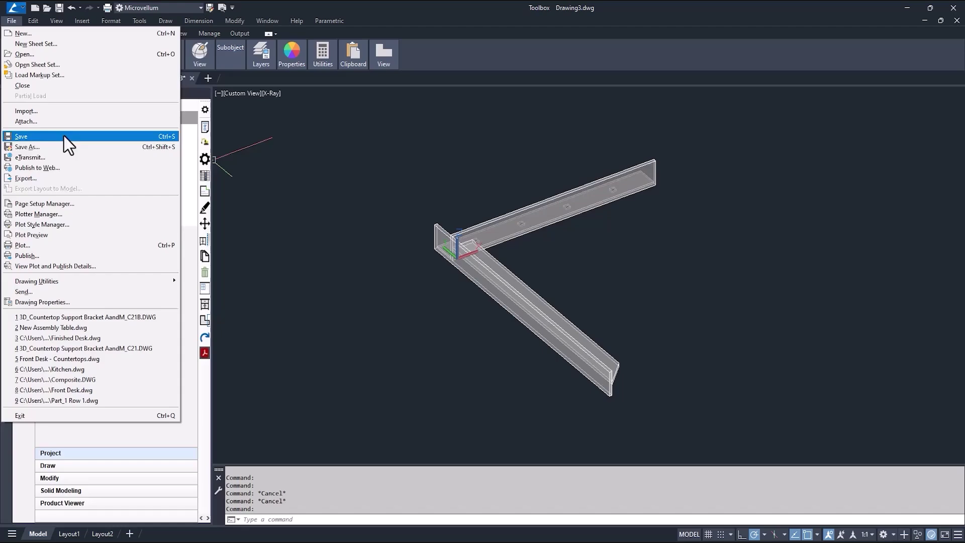
{"action": "left_click", "coordinate": [37, 148]}
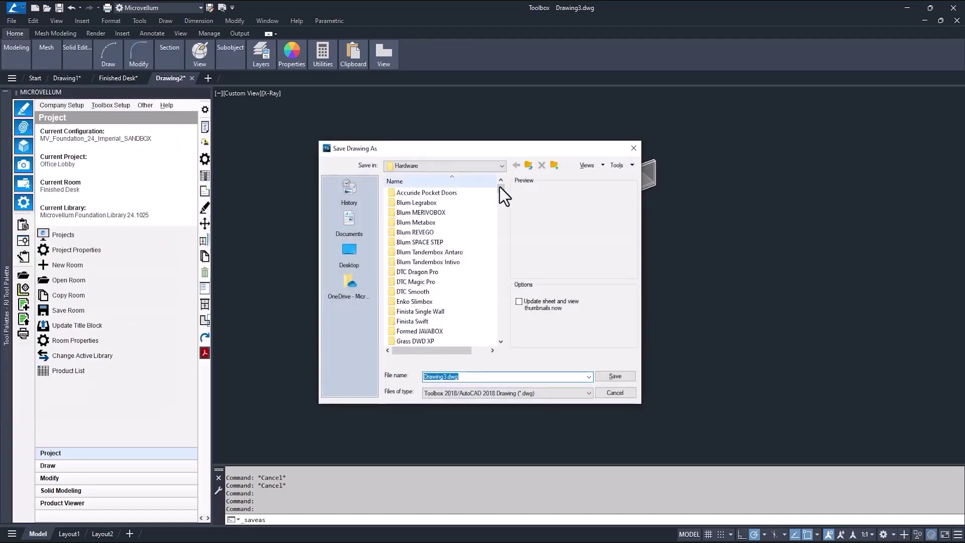
{"action": "left_click", "coordinate": [501, 165]}
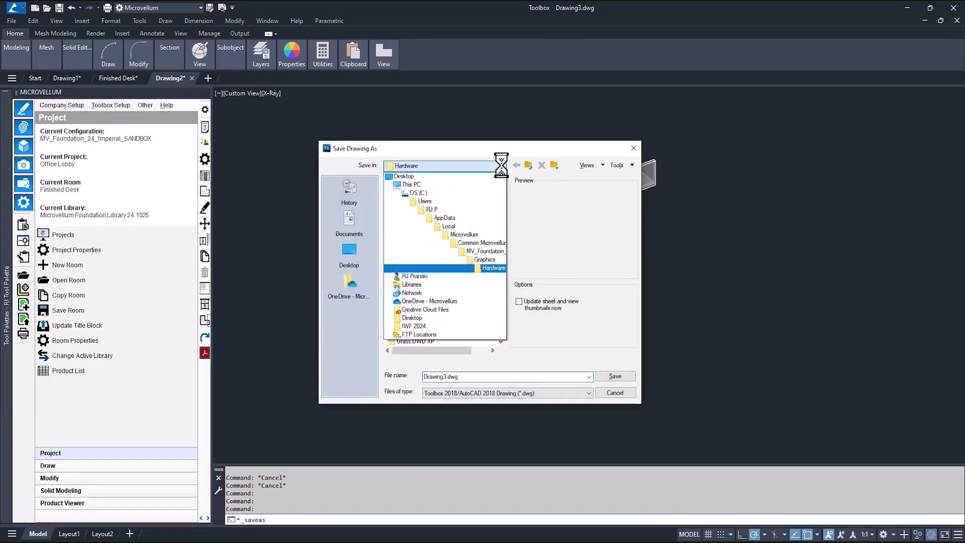
{"action": "left_click", "coordinate": [501, 166]}
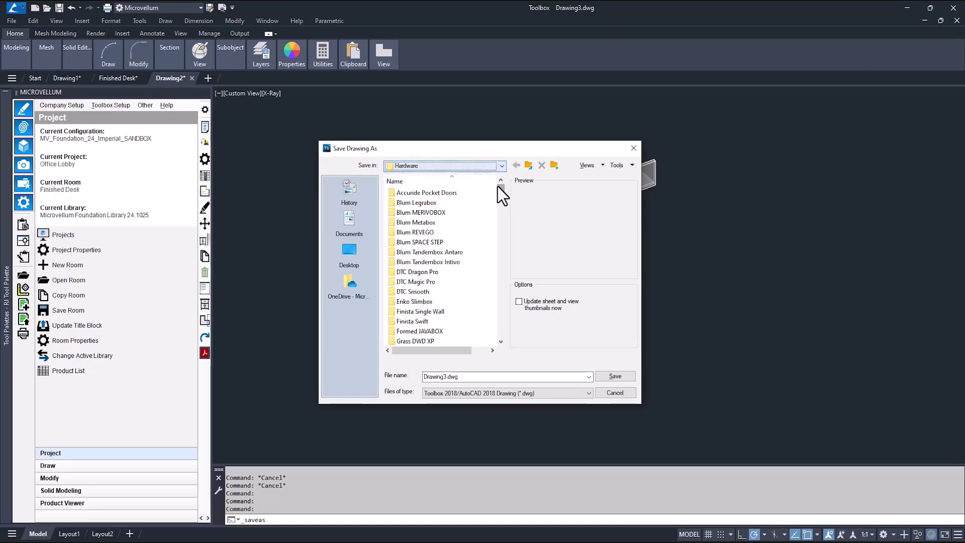
{"action": "double_click", "coordinate": [435, 375]}
{"action": "type", "text": "3D_Support Bracket_21"}
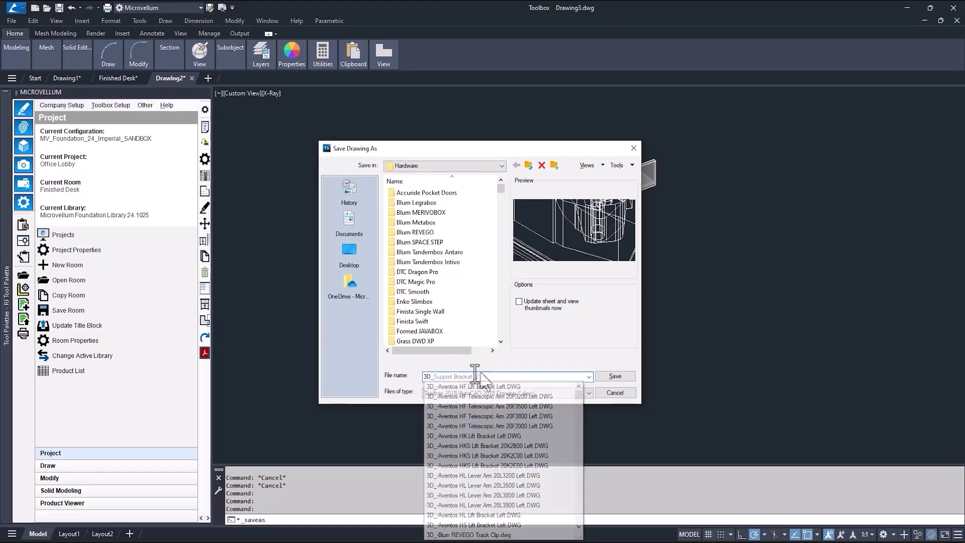
{"action": "left_click", "coordinate": [609, 376]}
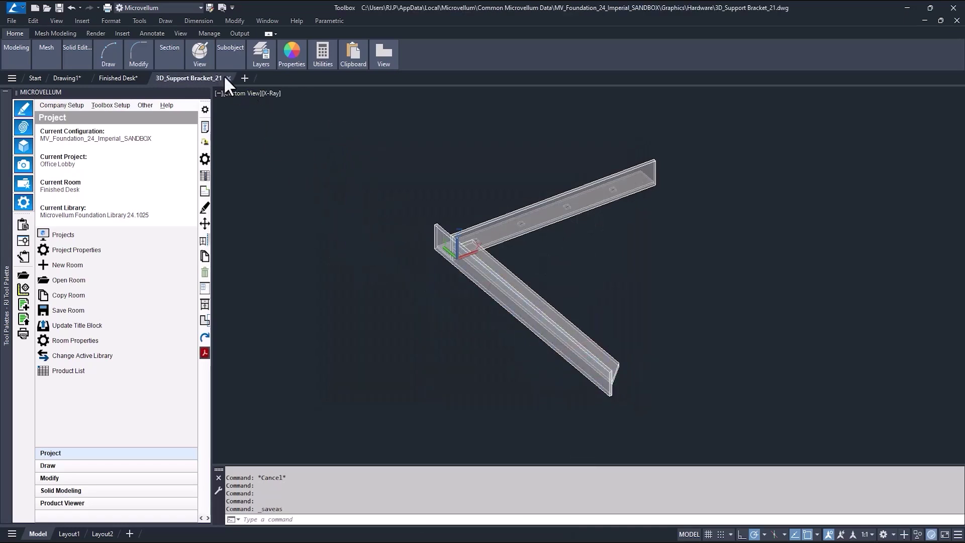
{"action": "left_click", "coordinate": [228, 77]}
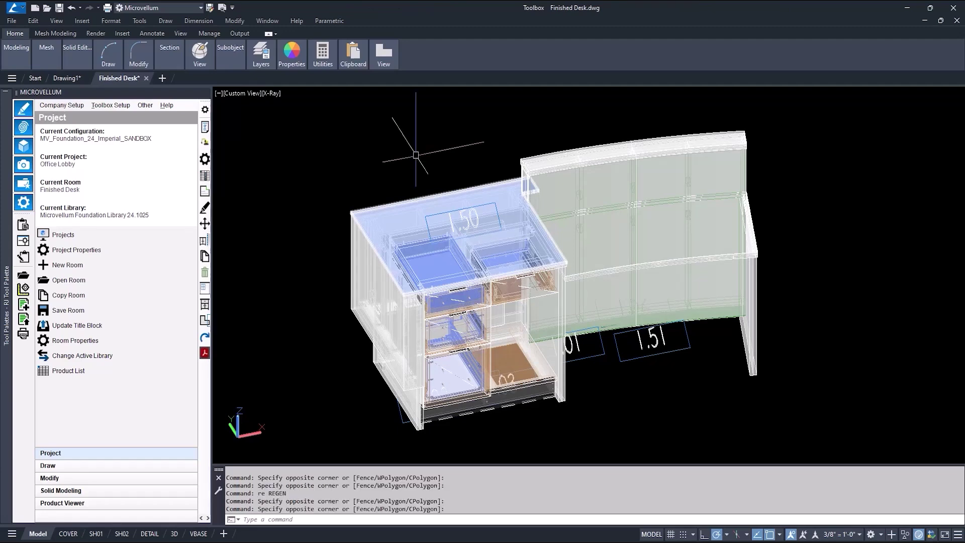
Step: Open the part properties of the curved-wall composite product 1.01 and locate its middle stud, Wall Stud Section 4
{"action": "left_click", "coordinate": [205, 159]}
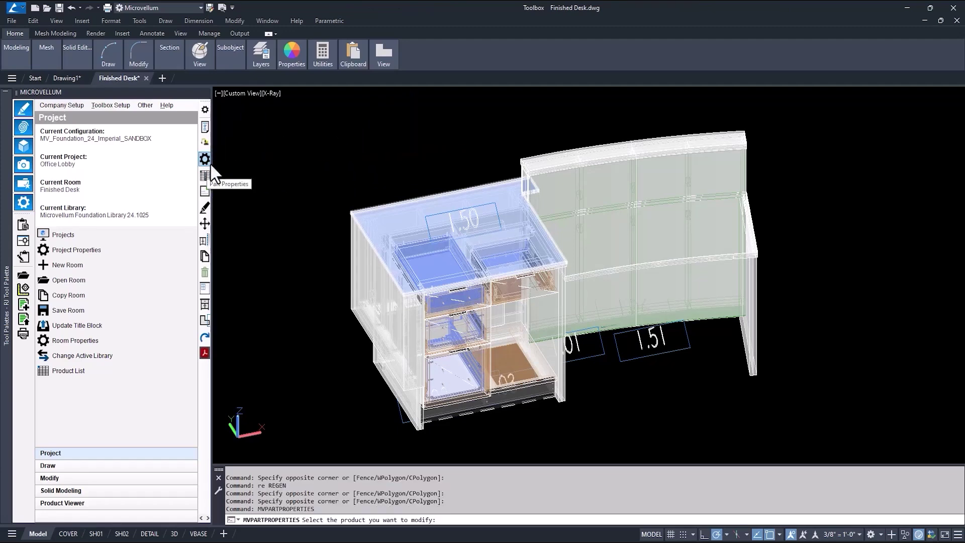
{"action": "left_click", "coordinate": [610, 197]}
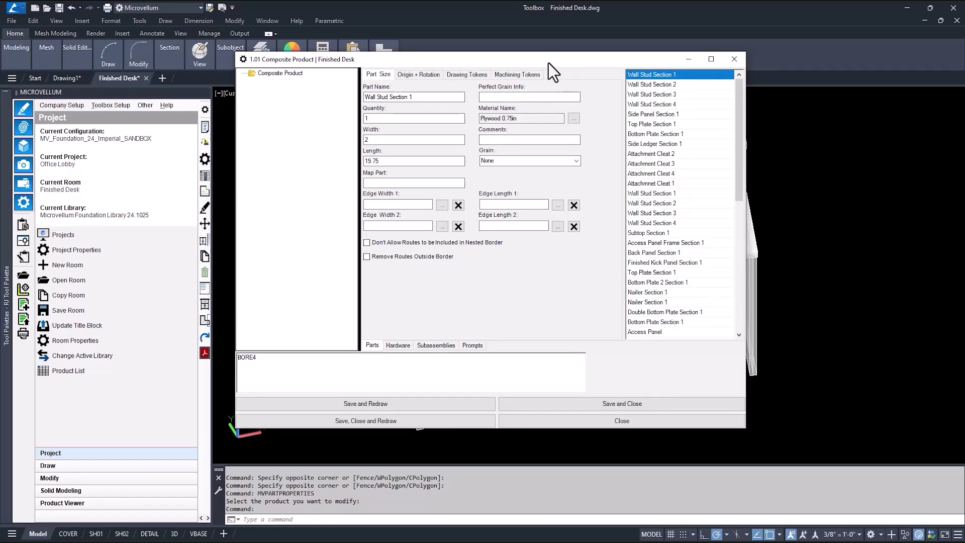
{"action": "left_click_drag", "start_coordinate": [548, 63], "coordinate": [318, 68]}
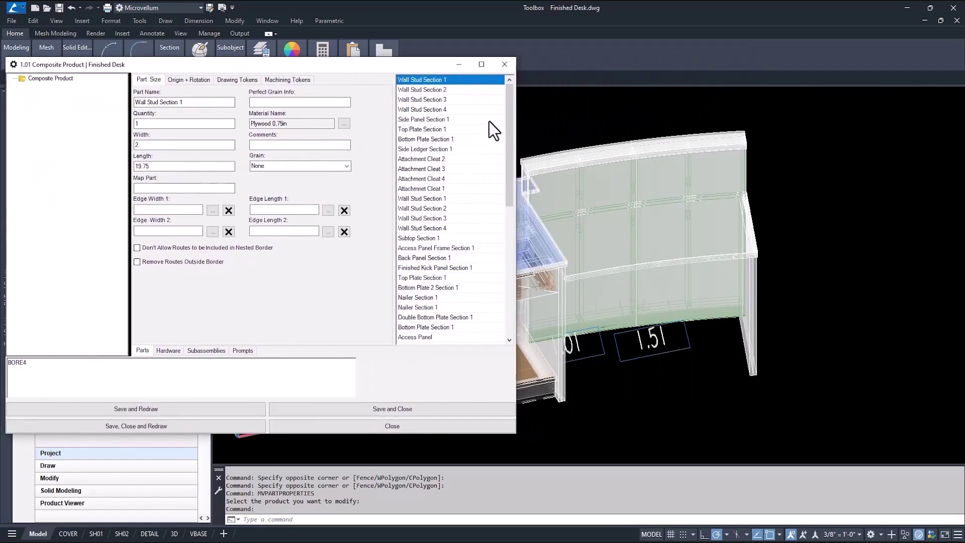
{"action": "left_click_drag", "start_coordinate": [511, 113], "coordinate": [510, 174]}
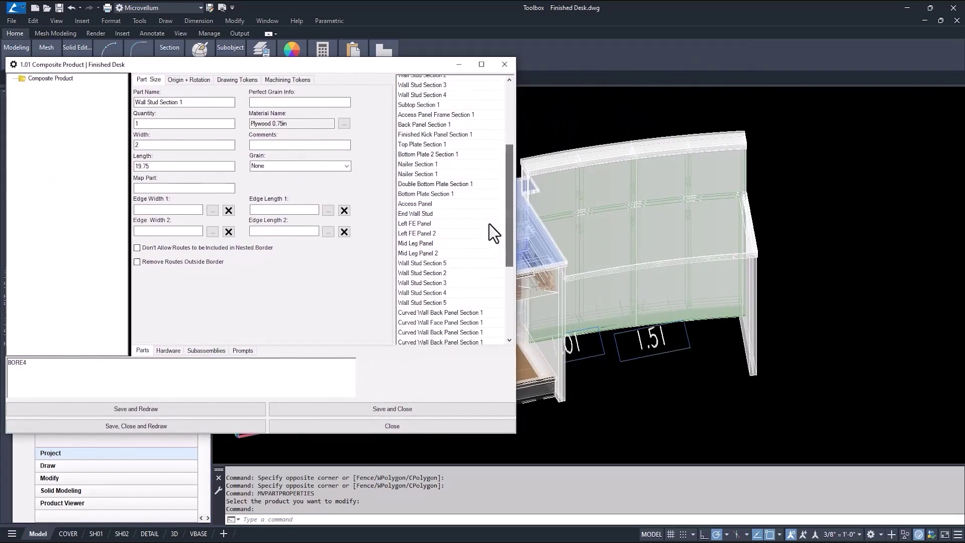
{"action": "left_click", "coordinate": [426, 285]}
{"action": "left_click", "coordinate": [420, 294]}
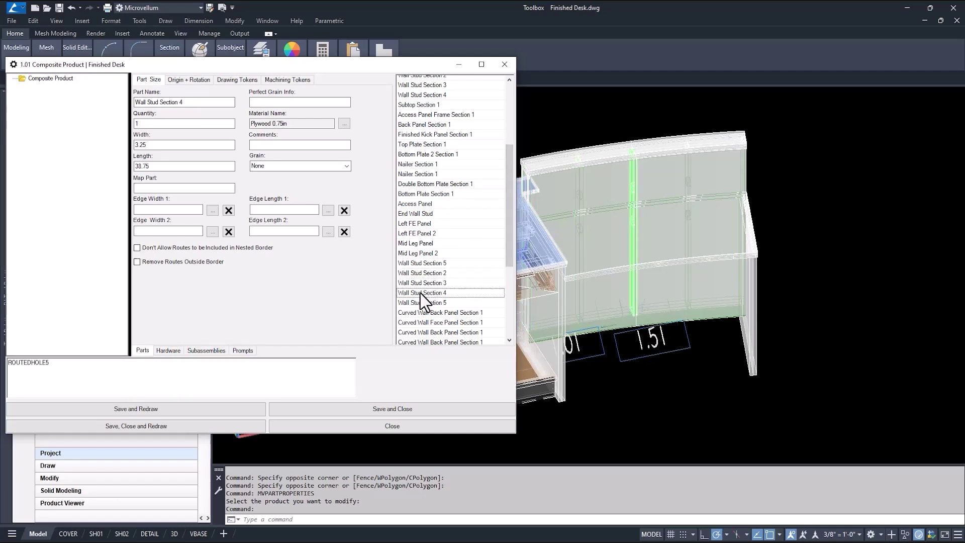
Step: Add a new hardware part to the composite product and open its hardware material selection
{"action": "left_click", "coordinate": [176, 351]}
{"action": "right_click", "coordinate": [438, 114]}
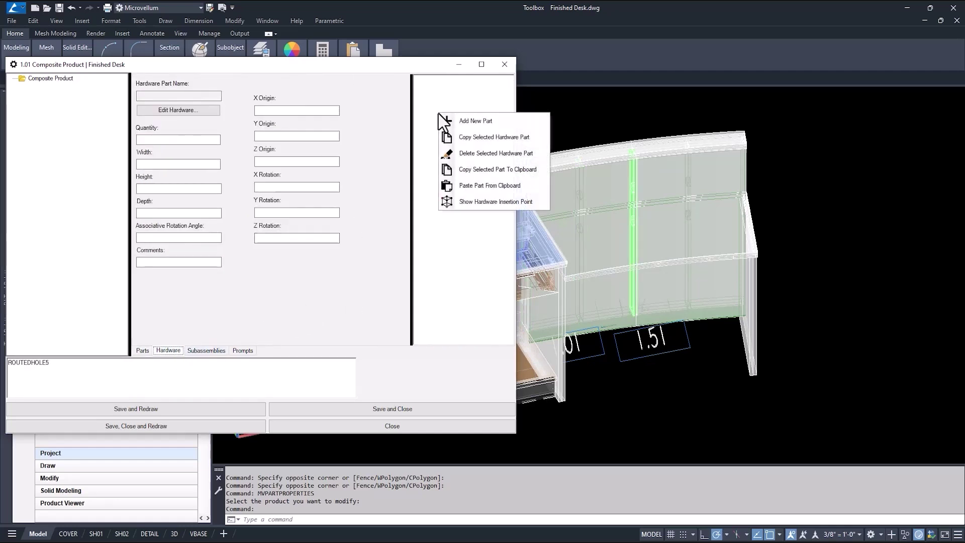
{"action": "left_click", "coordinate": [475, 121]}
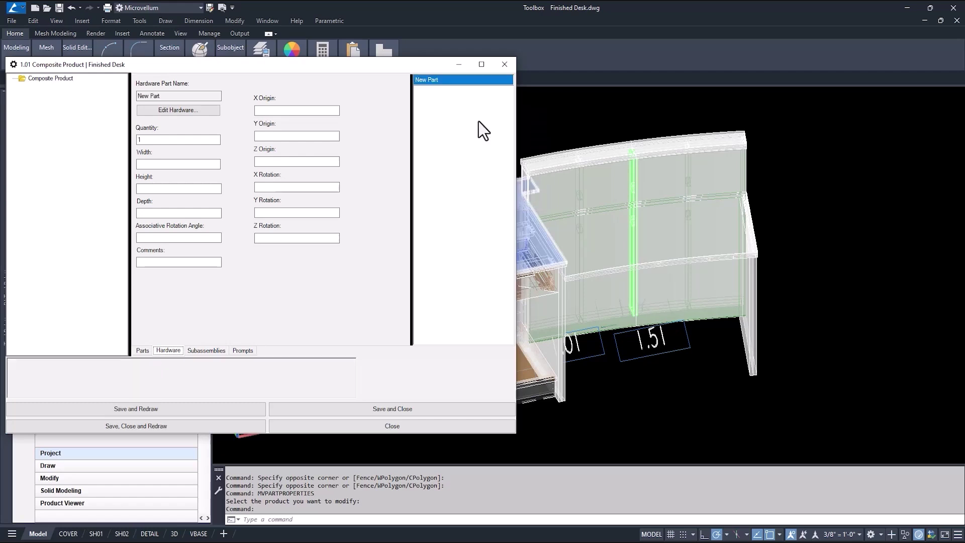
{"action": "left_click", "coordinate": [171, 110]}
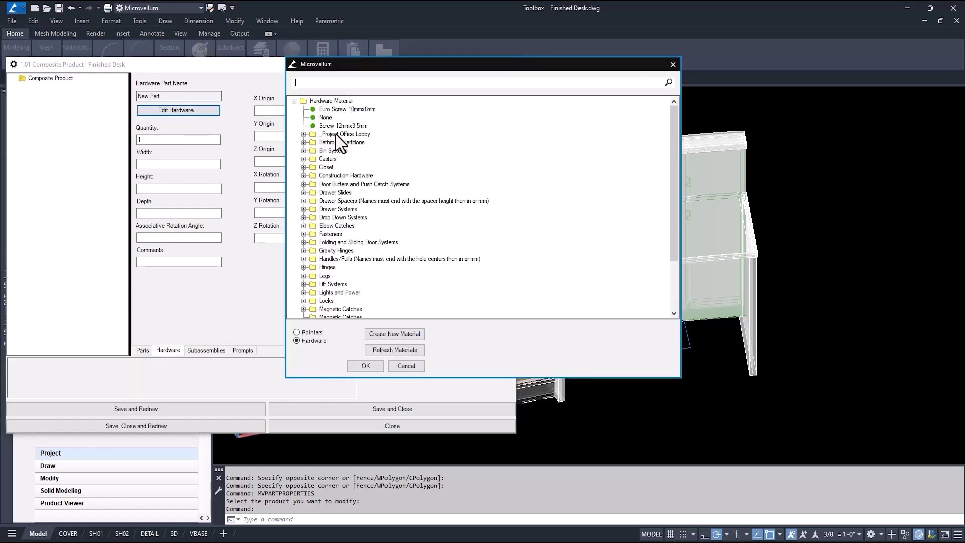
Step: Start a new project-specific hardware material with the description "21inch Support Bracket"
{"action": "left_click", "coordinate": [384, 334]}
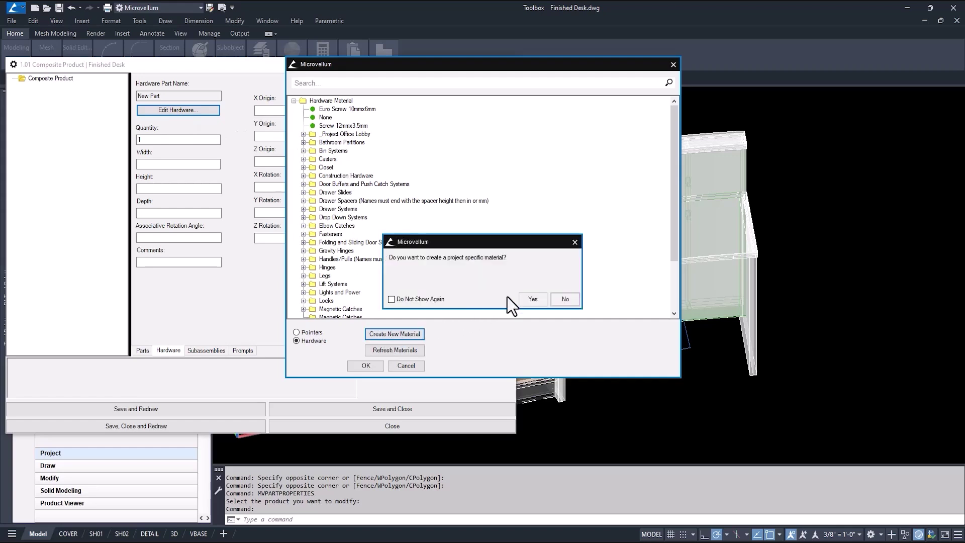
{"action": "left_click", "coordinate": [531, 299]}
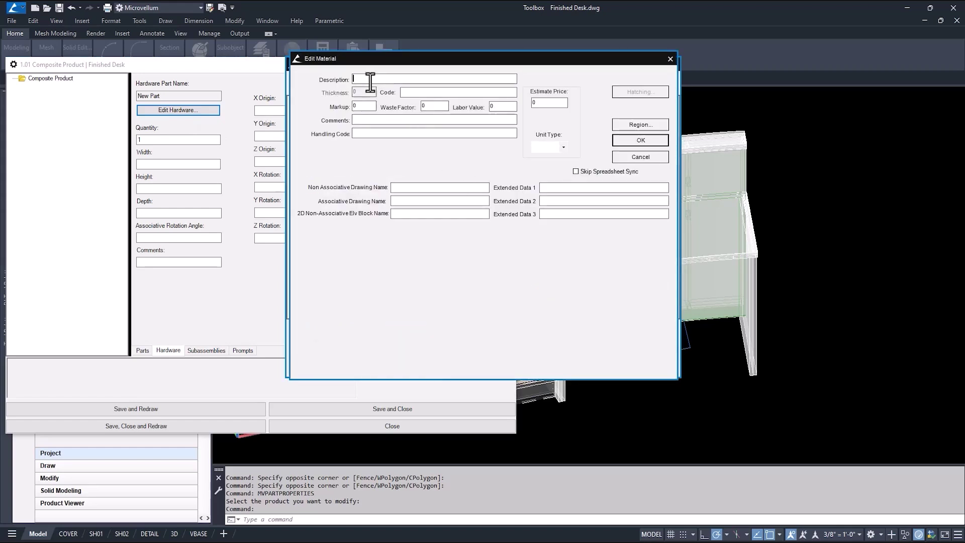
{"action": "type", "text": "21inch Support B"}
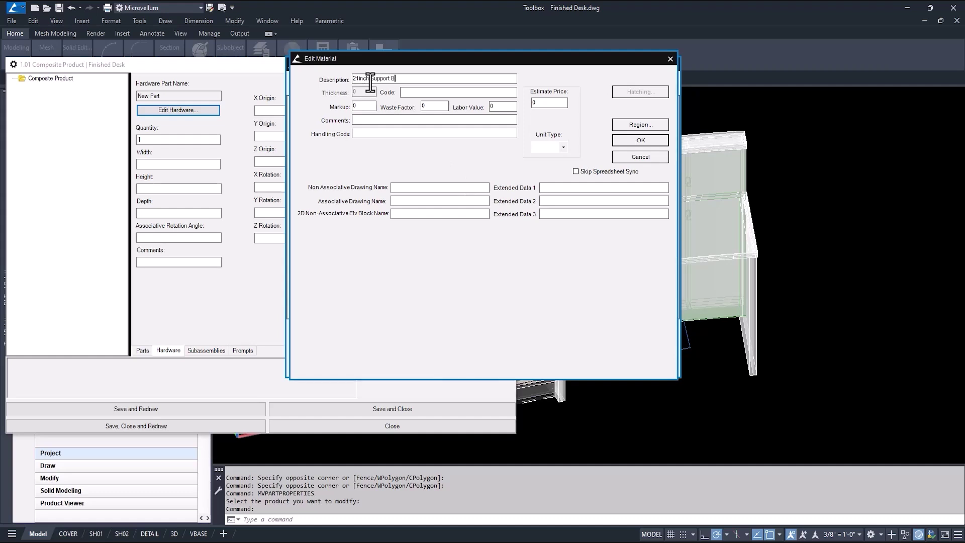
{"action": "type", "text": "racket"}
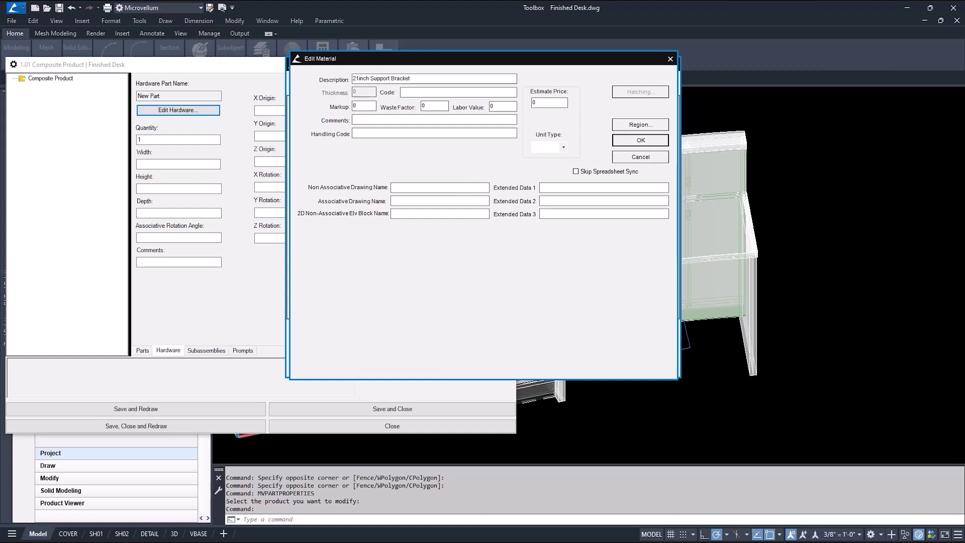
Step: Complete the new bracket material with an estimate price of 30, unit type Each, and the saved bracket drawing's name as associative drawing
{"action": "double_click", "coordinate": [542, 105]}
{"action": "type", "text": "30"}
{"action": "left_click", "coordinate": [399, 200]}
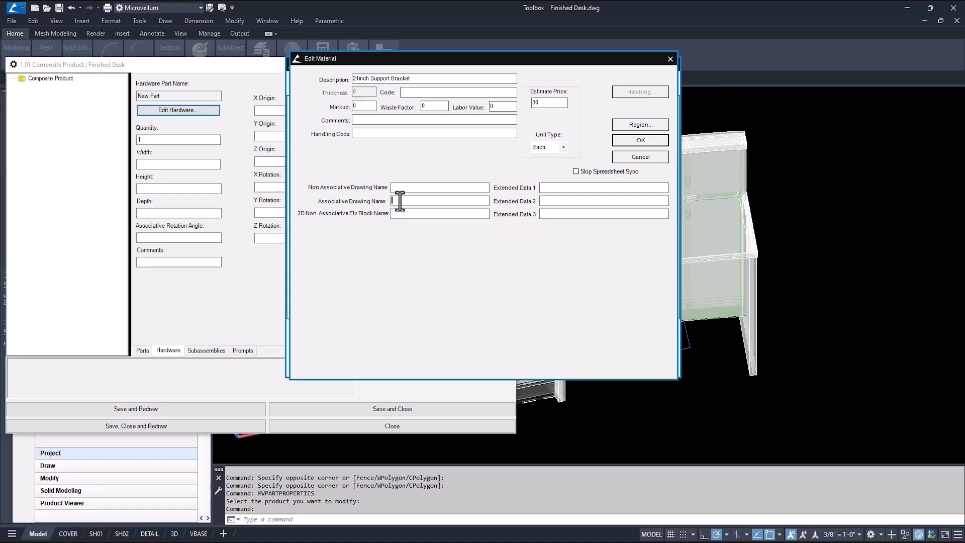
{"action": "type", "text": "3D_Support Bracket_21.dwg"}
{"action": "left_click", "coordinate": [632, 139]}
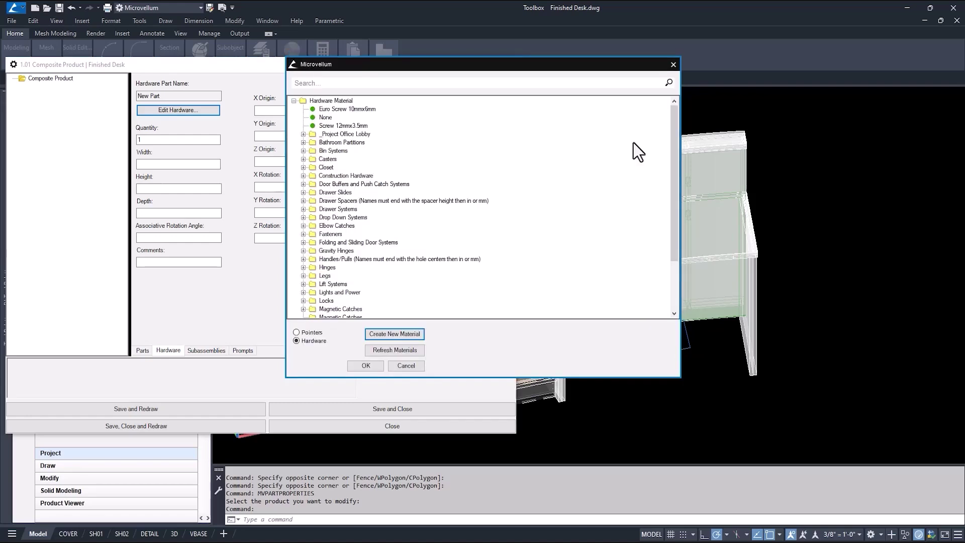
Step: Assign 21inch Support Bracket from the _Project Office Lobby category to the new hardware part
{"action": "left_click", "coordinate": [303, 134]}
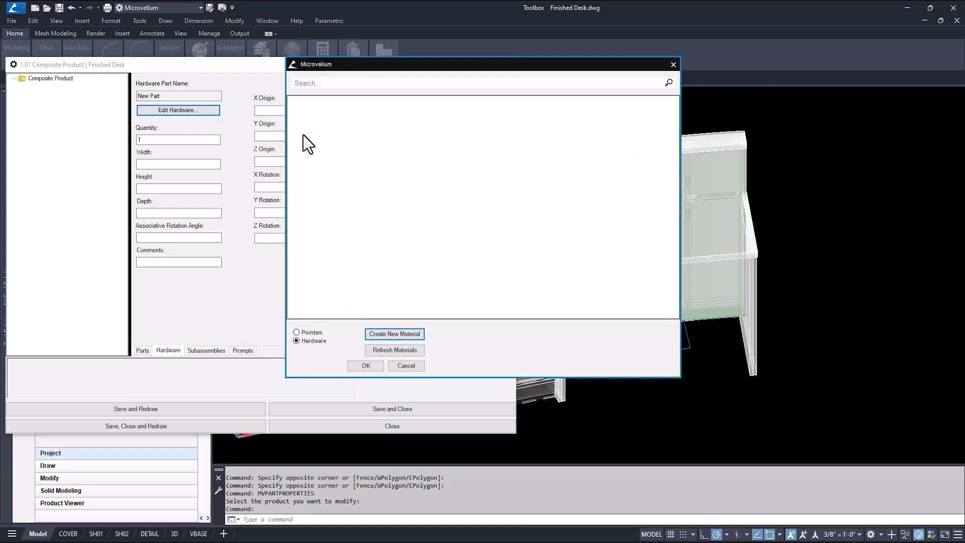
{"action": "left_click", "coordinate": [352, 142]}
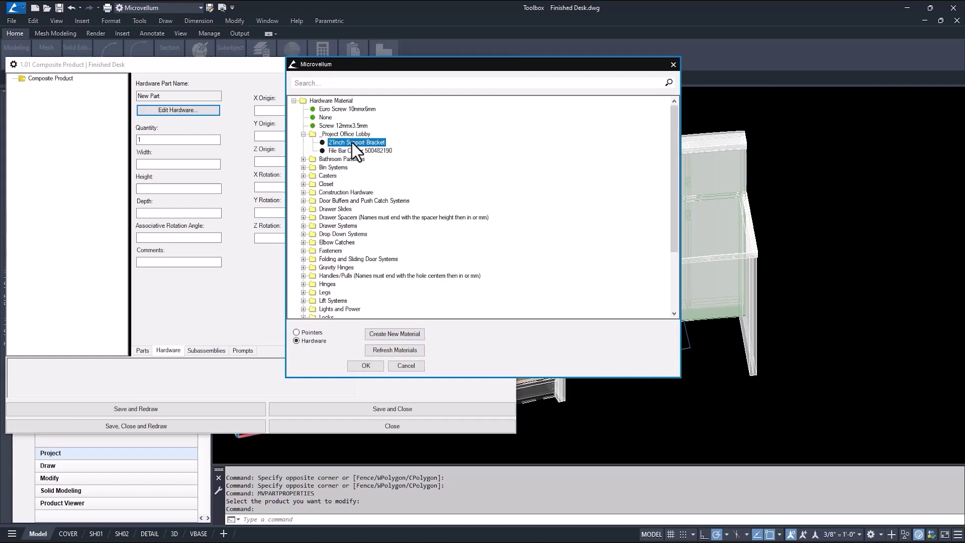
{"action": "left_click", "coordinate": [365, 365]}
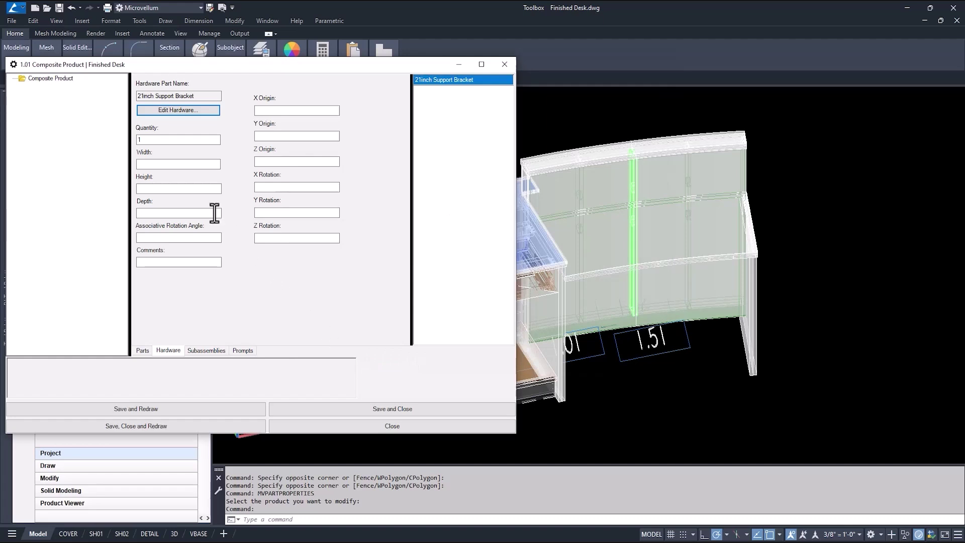
Step: Set the bracket's width, height, depth and associative rotation angle to 0
{"action": "left_click", "coordinate": [154, 164]}
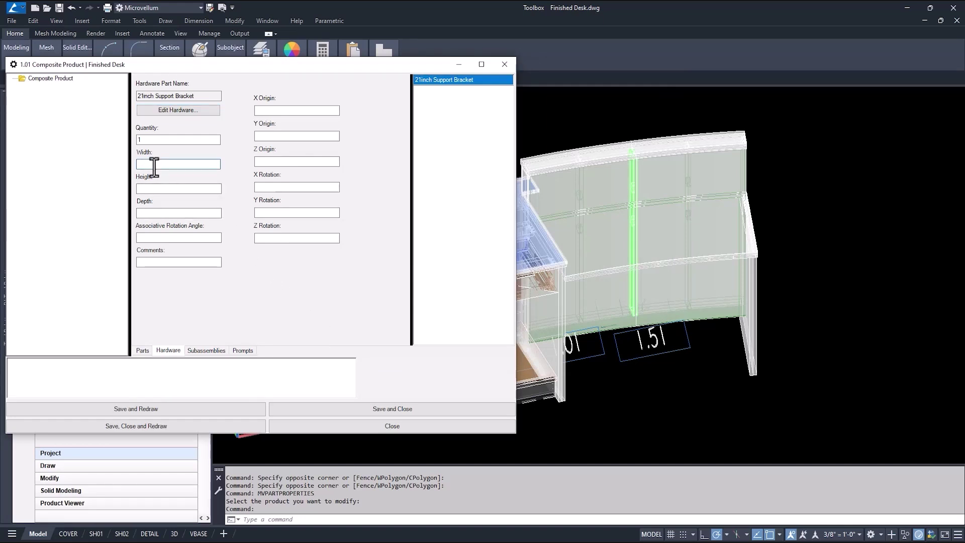
{"action": "type", "text": "0"}
{"action": "key", "text": "Tab"}
{"action": "type", "text": "0"}
{"action": "key", "text": "Tab"}
{"action": "type", "text": "0"}
{"action": "left_click", "coordinate": [156, 236]}
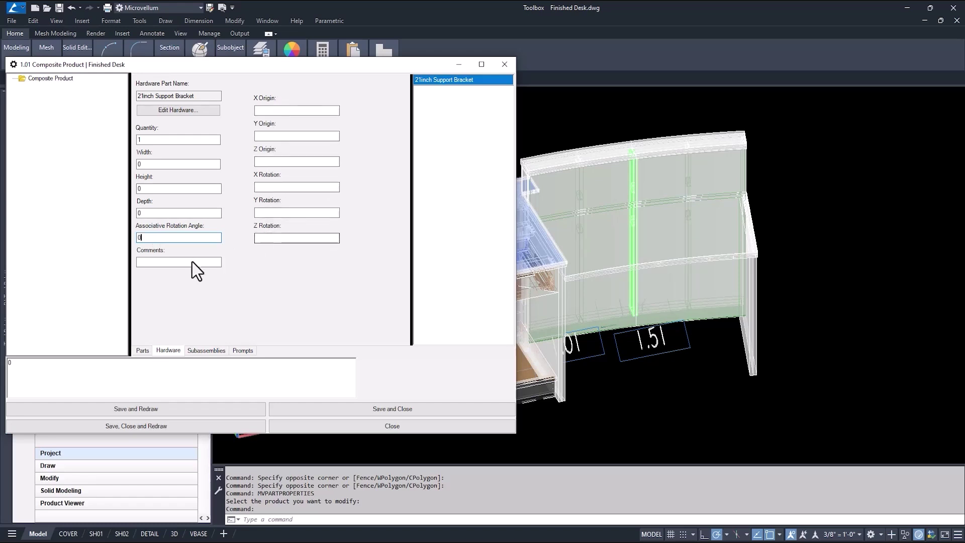
Step: Copy Wall Stud Section 4's X origin of 60.5491 into the bracket's X origin
{"action": "left_click", "coordinate": [143, 350]}
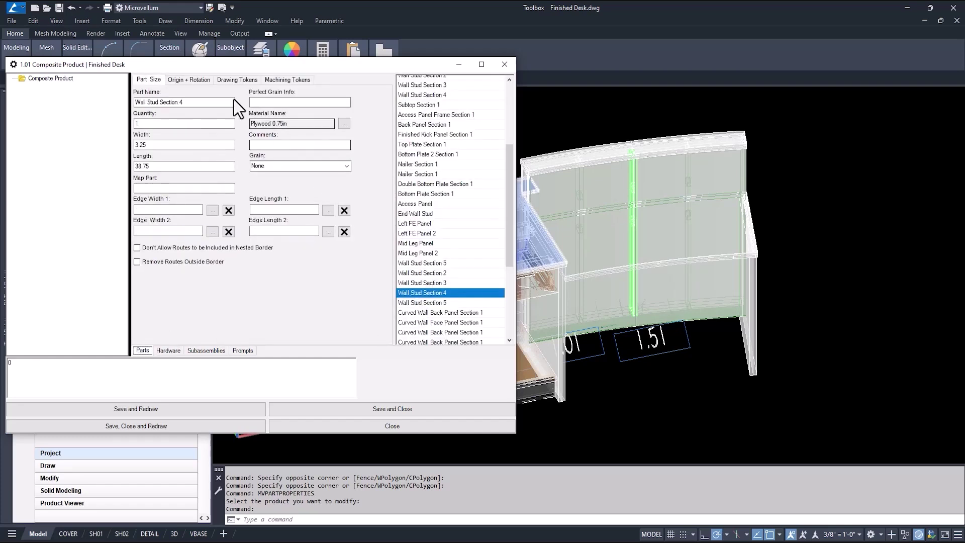
{"action": "left_click", "coordinate": [189, 79]}
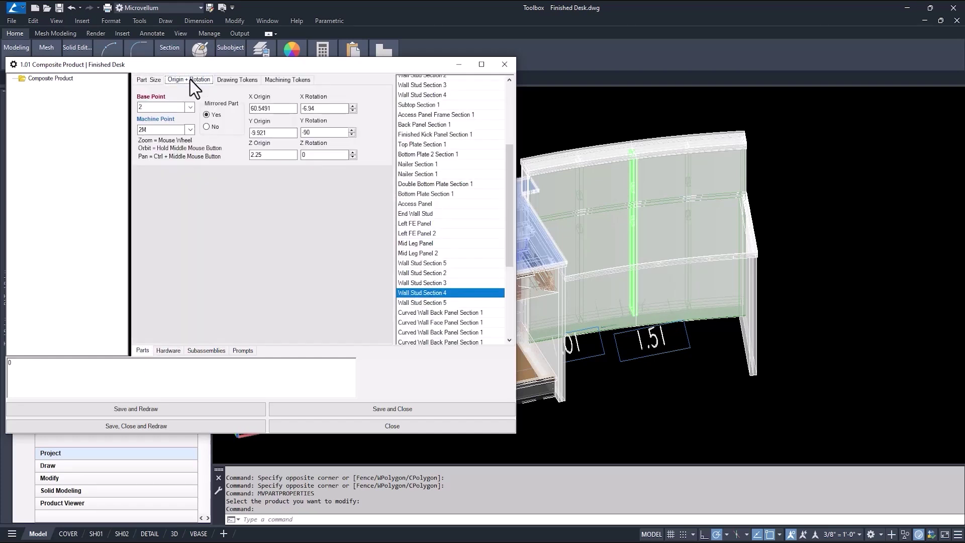
{"action": "left_click", "coordinate": [287, 110]}
{"action": "left_click", "coordinate": [171, 348]}
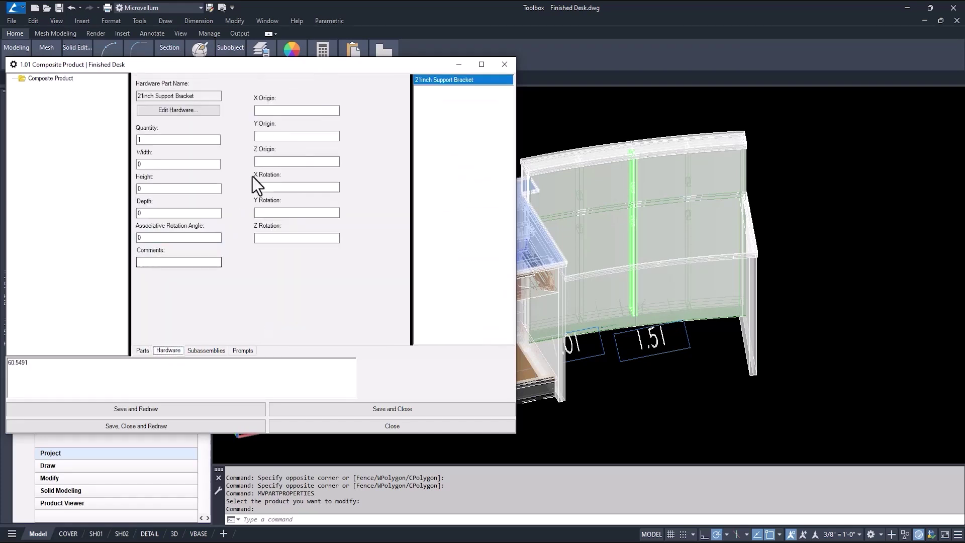
{"action": "left_click", "coordinate": [259, 111]}
{"action": "left_click", "coordinate": [72, 365]}
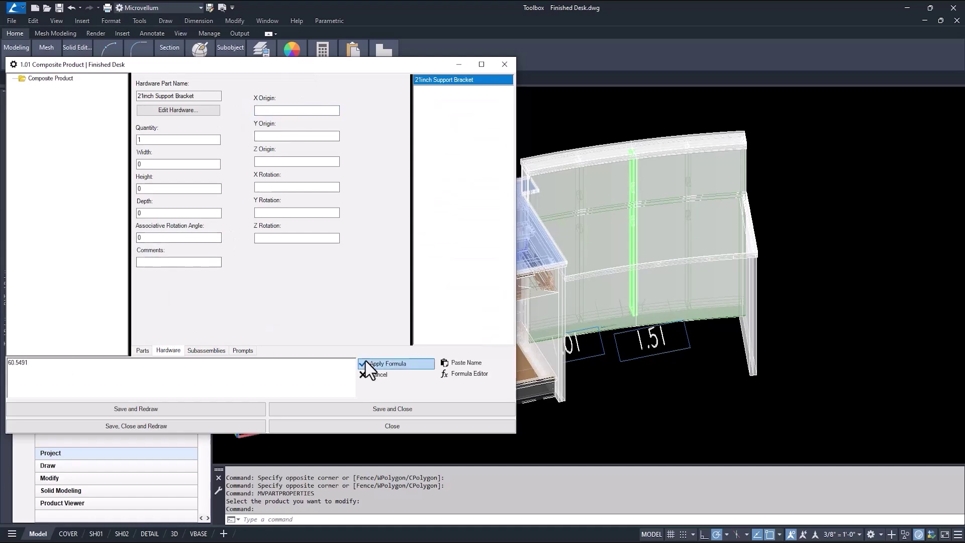
{"action": "left_click", "coordinate": [382, 363]}
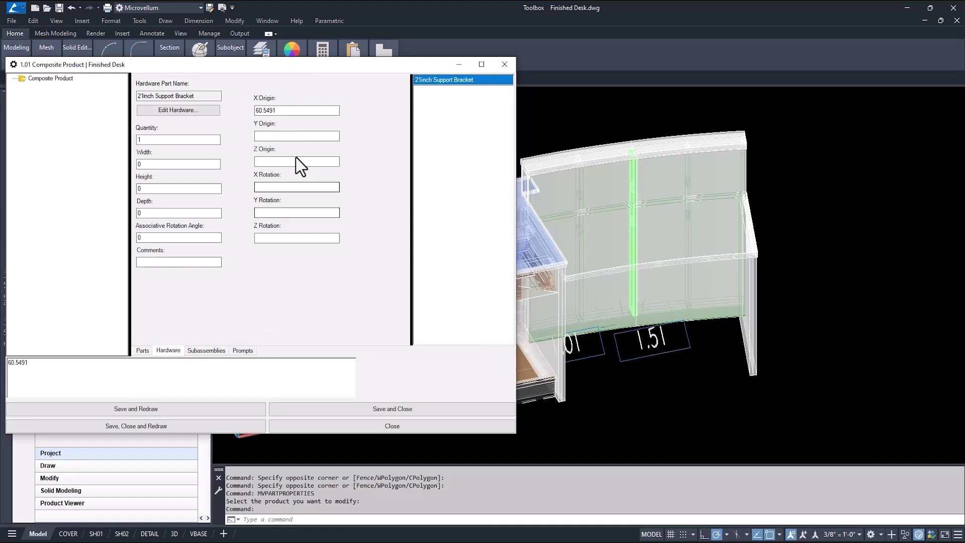
Step: Set the bracket's Y origin to 0 and Z origin to 34.5, then save, redraw and check its position
{"action": "left_click", "coordinate": [264, 135]}
{"action": "type", "text": "0"}
{"action": "left_click", "coordinate": [274, 162]}
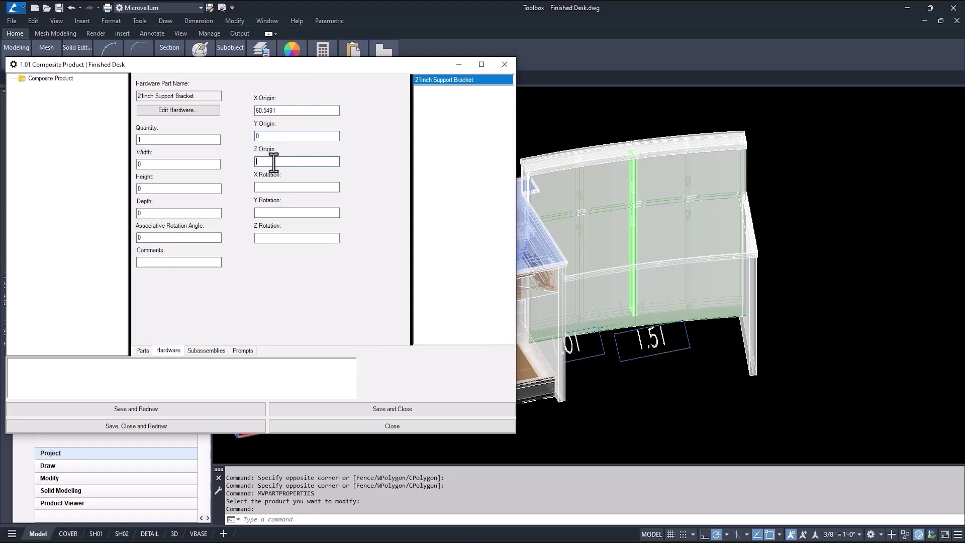
{"action": "type", "text": "34.5"}
{"action": "left_click", "coordinate": [178, 411]}
{"action": "left_click", "coordinate": [562, 303]}
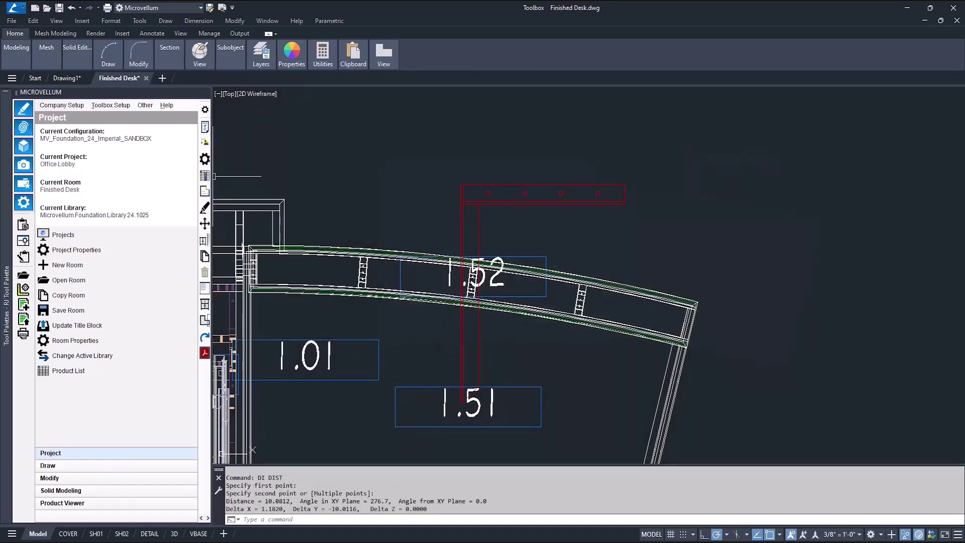
Step: Reopen the composite product's part properties and set the bracket's X origin to the formula =60.5491+.75
{"action": "left_click", "coordinate": [205, 157]}
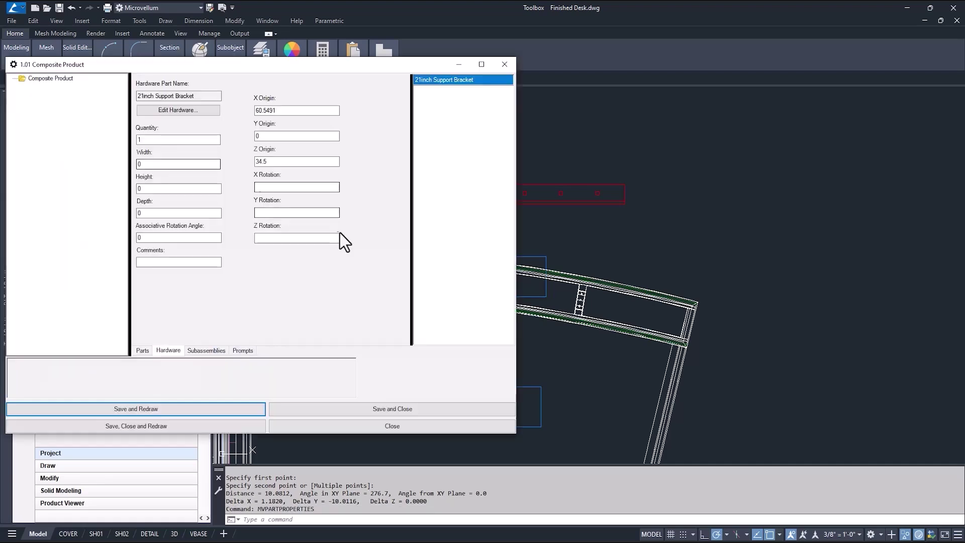
{"action": "left_click", "coordinate": [264, 110]}
{"action": "left_click", "coordinate": [85, 376]}
{"action": "type", "text": "=60.5491"}
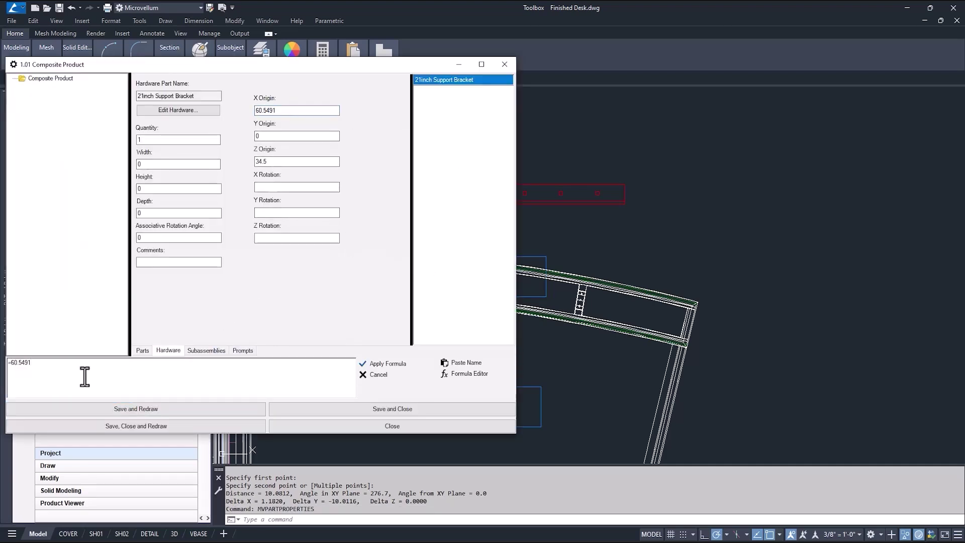
{"action": "type", "text": "+.75"}
{"action": "left_click", "coordinate": [374, 363]}
Step: Set the bracket's Y origin to -9.921, copied from the origin data in the parts list
{"action": "left_click", "coordinate": [271, 135]}
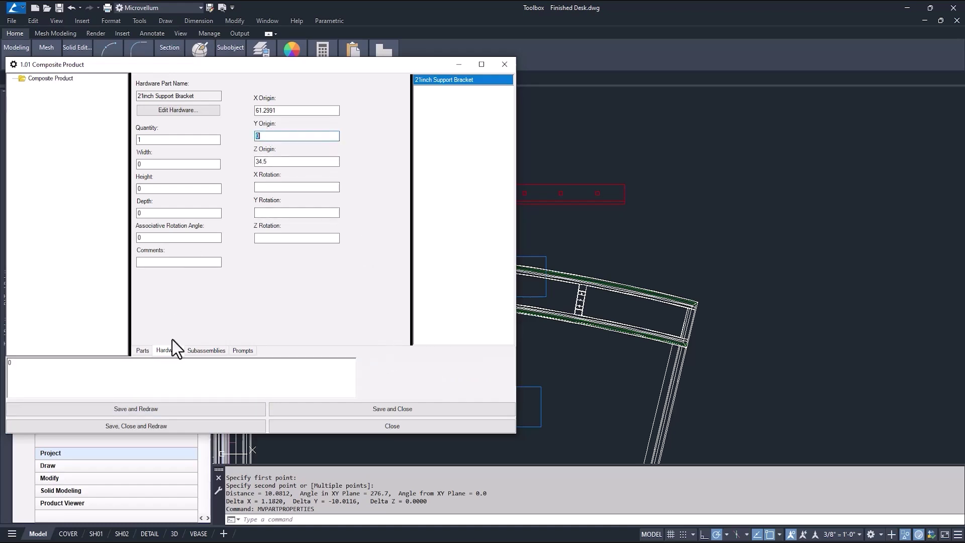
{"action": "left_click", "coordinate": [143, 350]}
{"action": "left_click", "coordinate": [439, 313]}
{"action": "left_click", "coordinate": [186, 79]}
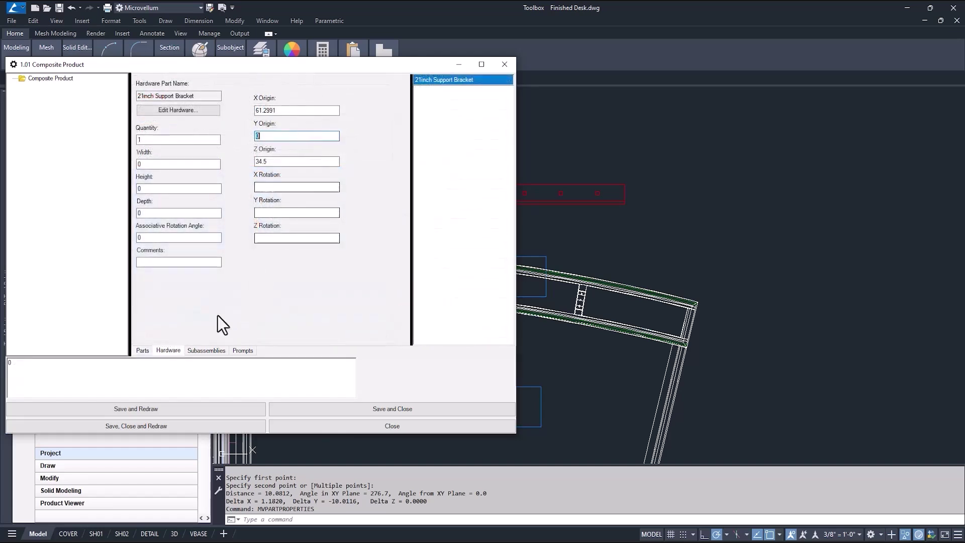
{"action": "left_click", "coordinate": [65, 363]}
{"action": "left_click", "coordinate": [378, 362]}
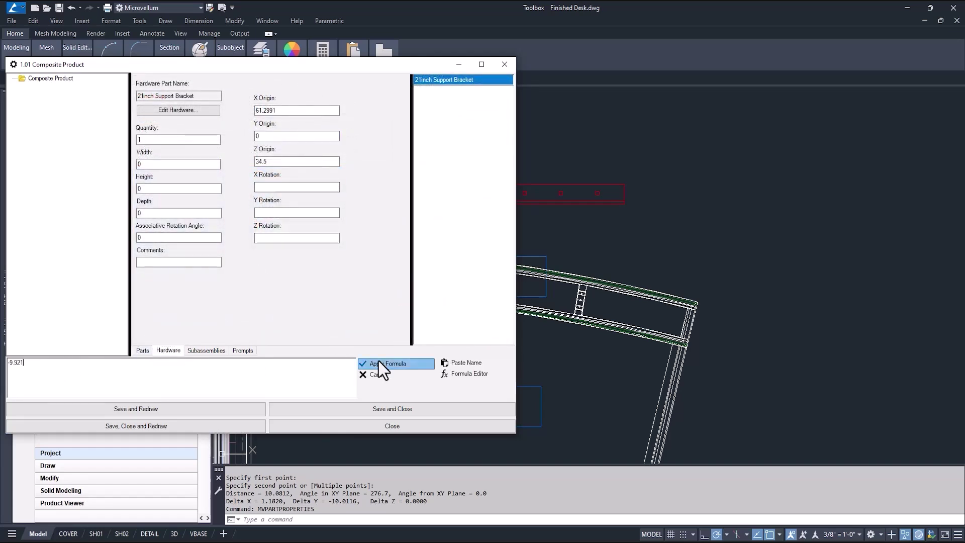
Step: Set the bracket's Z origin to 28.5 and save and redraw the product
{"action": "left_click", "coordinate": [291, 161]}
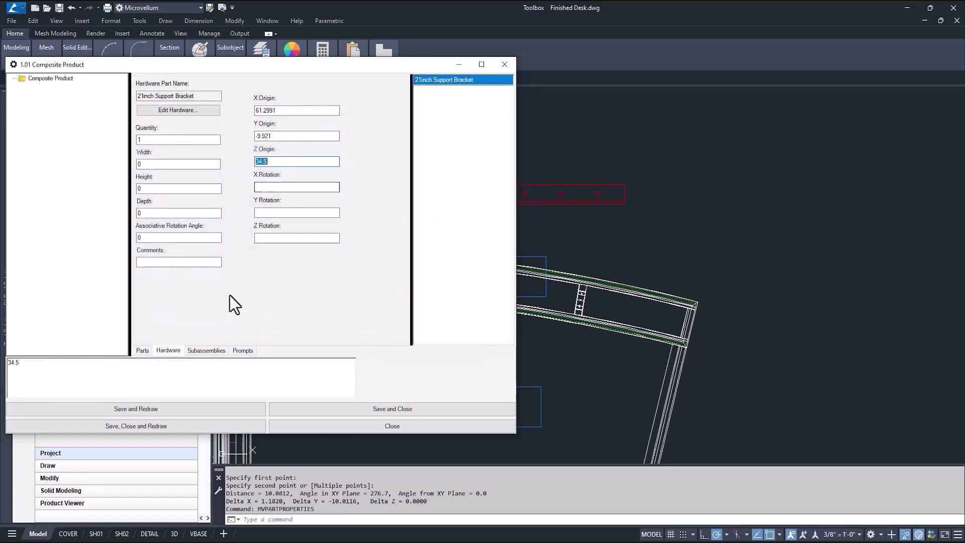
{"action": "type", "text": "28.5"}
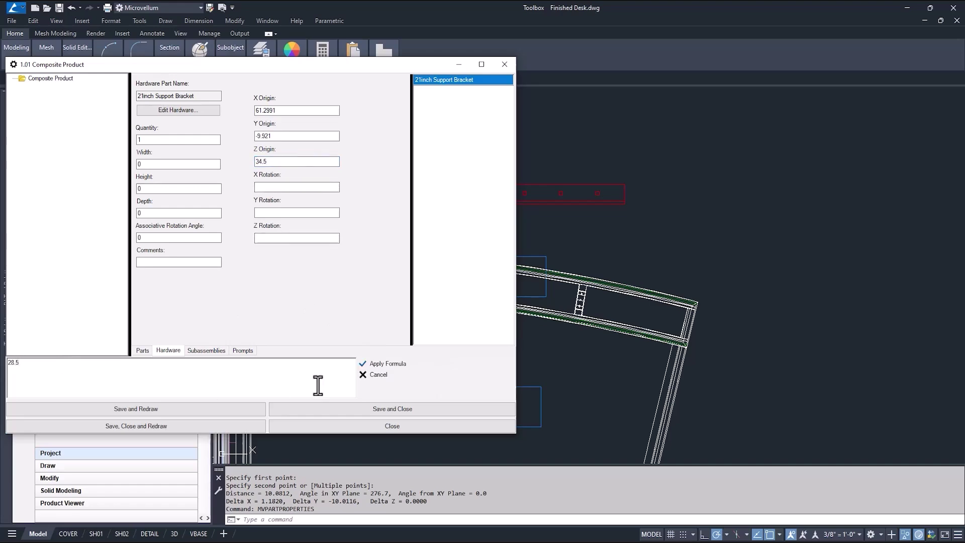
{"action": "left_click", "coordinate": [397, 364]}
{"action": "left_click", "coordinate": [262, 407]}
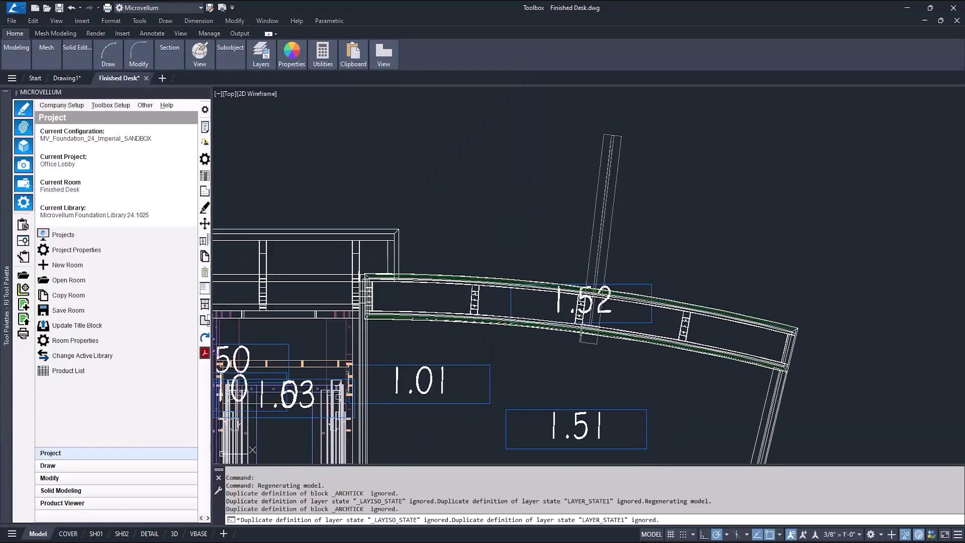
Step: Set the bracket's associative rotation angle to 180, then save, redraw and inspect the product in 3D
{"action": "middle_click_drag", "start_coordinate": [544, 334], "coordinate": [539, 314], "text": "shift"}
{"action": "left_click", "coordinate": [330, 541]}
{"action": "left_click", "coordinate": [439, 505]}
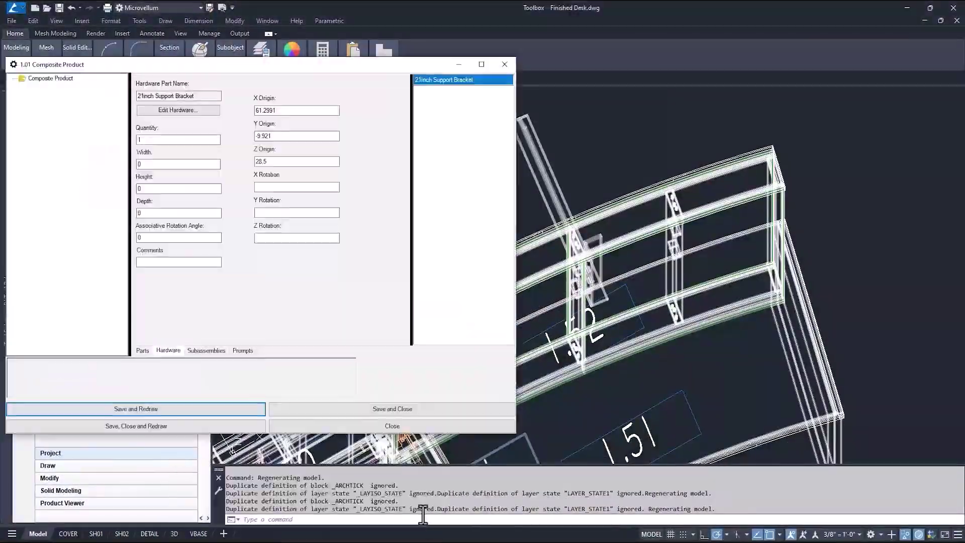
{"action": "left_click", "coordinate": [159, 238]}
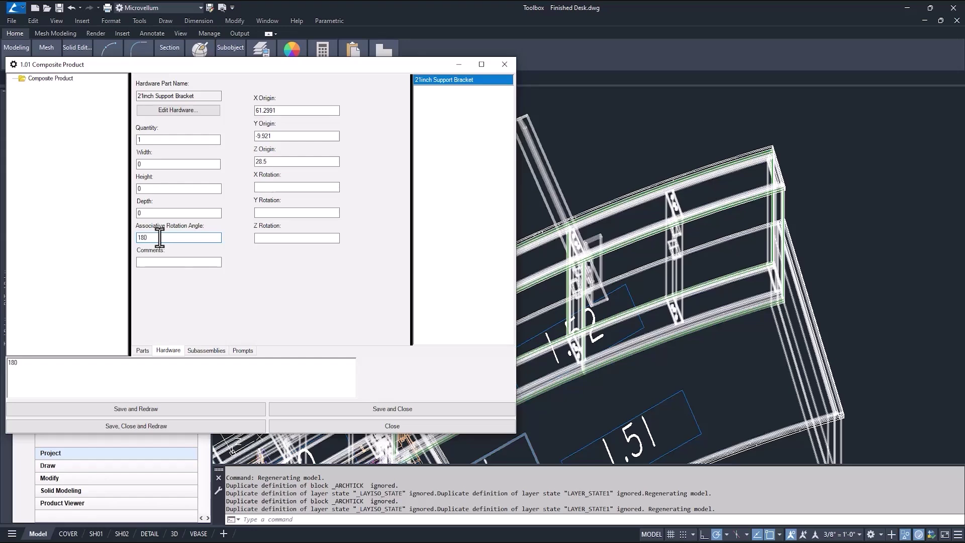
{"action": "left_click", "coordinate": [283, 364]}
{"action": "left_click", "coordinate": [386, 362]}
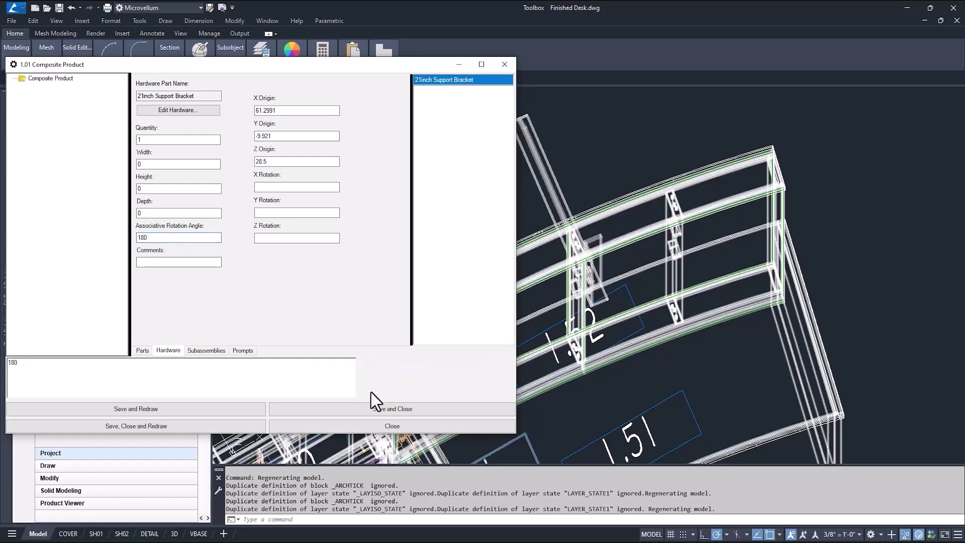
{"action": "left_click", "coordinate": [230, 414]}
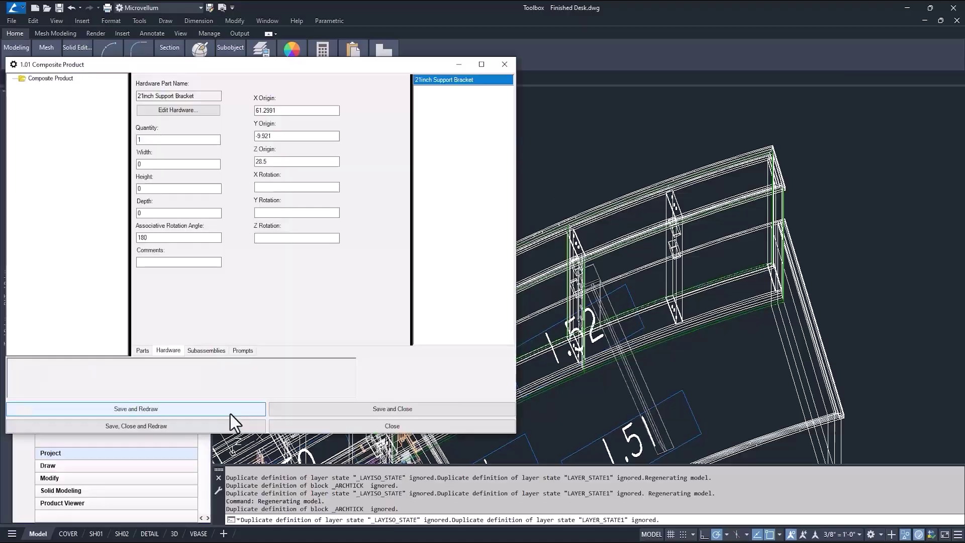
{"action": "left_click", "coordinate": [646, 374]}
{"action": "mouse_move", "coordinate": [684, 355]}
{"action": "middle_mouse_down", "text": "shift"}
{"action": "mouse_move", "coordinate": [673, 313]}
{"action": "mouse_move", "coordinate": [605, 327]}
{"action": "mouse_move", "coordinate": [540, 292]}
{"action": "mouse_move", "coordinate": [610, 271]}
{"action": "mouse_move", "coordinate": [638, 248]}
{"action": "mouse_move", "coordinate": [610, 275]}
{"action": "mouse_move", "coordinate": [680, 308]}
{"action": "middle_mouse_up", "text": "shift"}
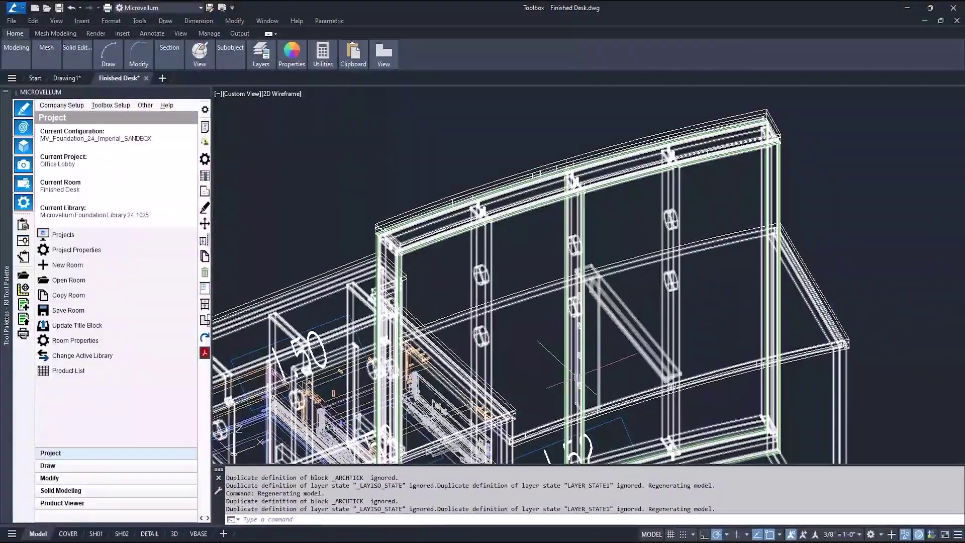
Step: Open the hardware machine tokens of 21inch Support Bracket through the Imperial Decorative Laminate project specification group's hardware library
{"action": "left_click", "coordinate": [106, 105]}
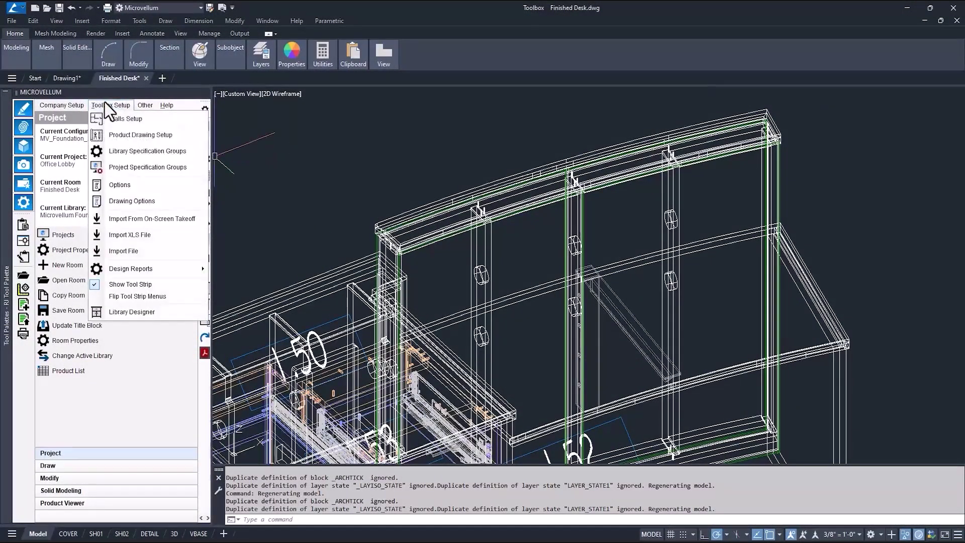
{"action": "left_click", "coordinate": [112, 168]}
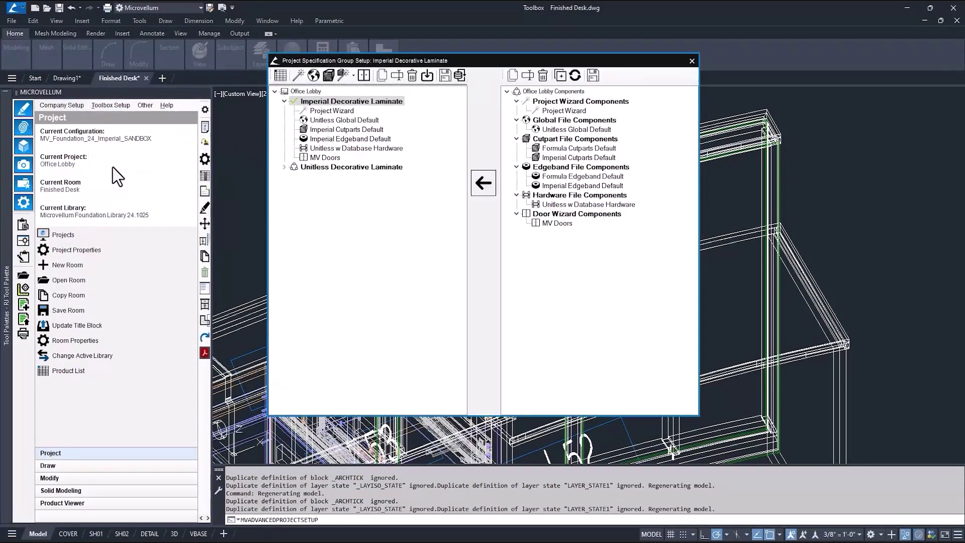
{"action": "left_click", "coordinate": [327, 76]}
{"action": "left_click", "coordinate": [686, 39]}
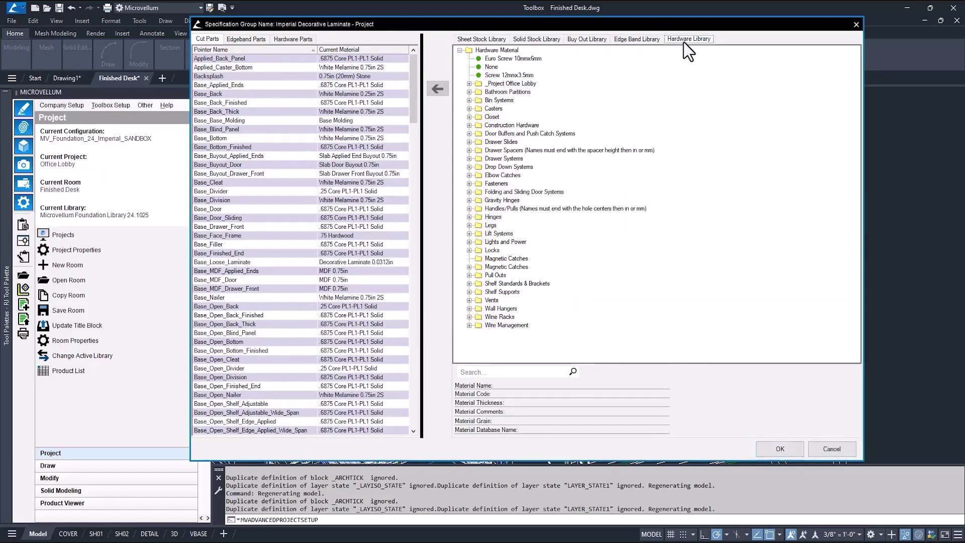
{"action": "double_click", "coordinate": [518, 84]}
{"action": "left_click", "coordinate": [518, 92]}
{"action": "right_click", "coordinate": [507, 95]}
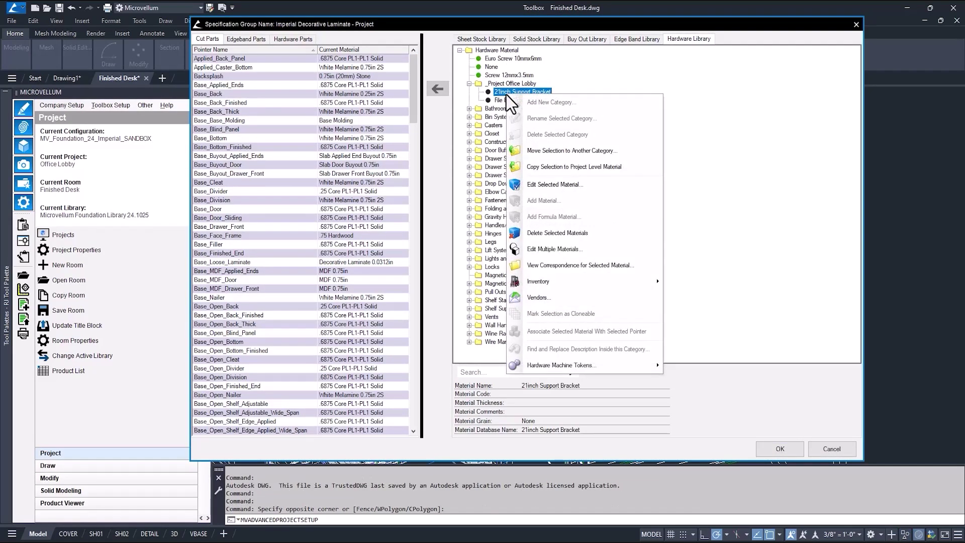
{"action": "mouse_move", "coordinate": [612, 367]}
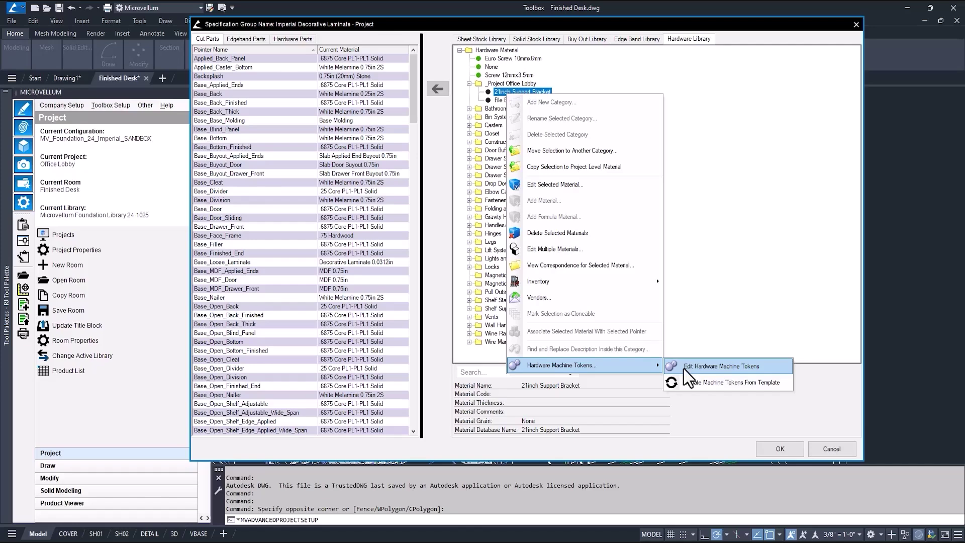
{"action": "left_click", "coordinate": [683, 368]}
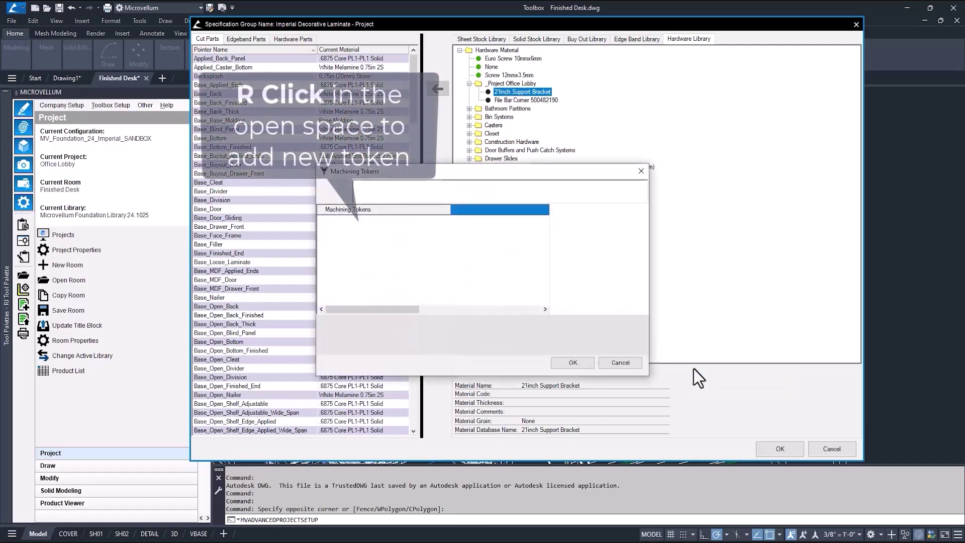
Step: Add a Drilling Operation token on face 5 to 21inch Support Bracket and save the specification group
{"action": "right_click", "coordinate": [360, 226]}
{"action": "left_click", "coordinate": [390, 234]}
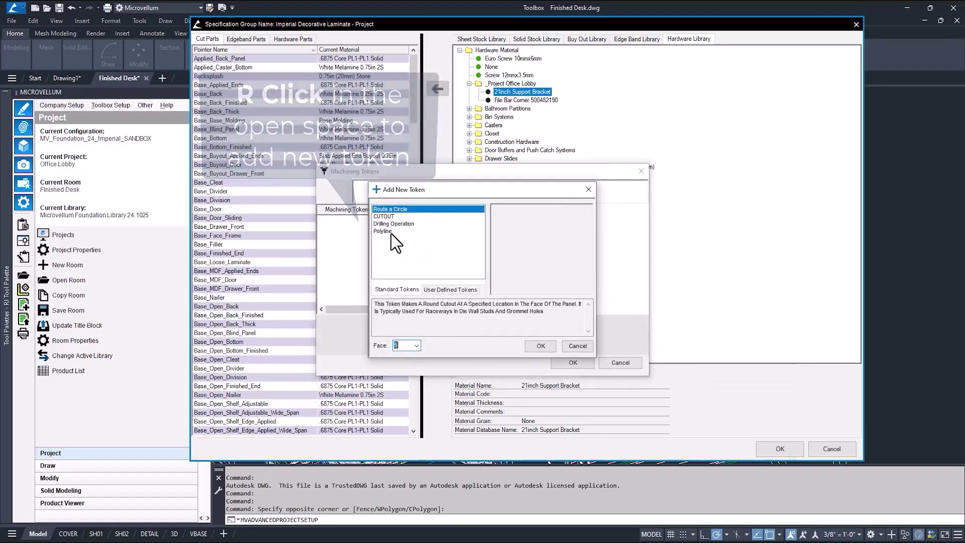
{"action": "left_click", "coordinate": [391, 224]}
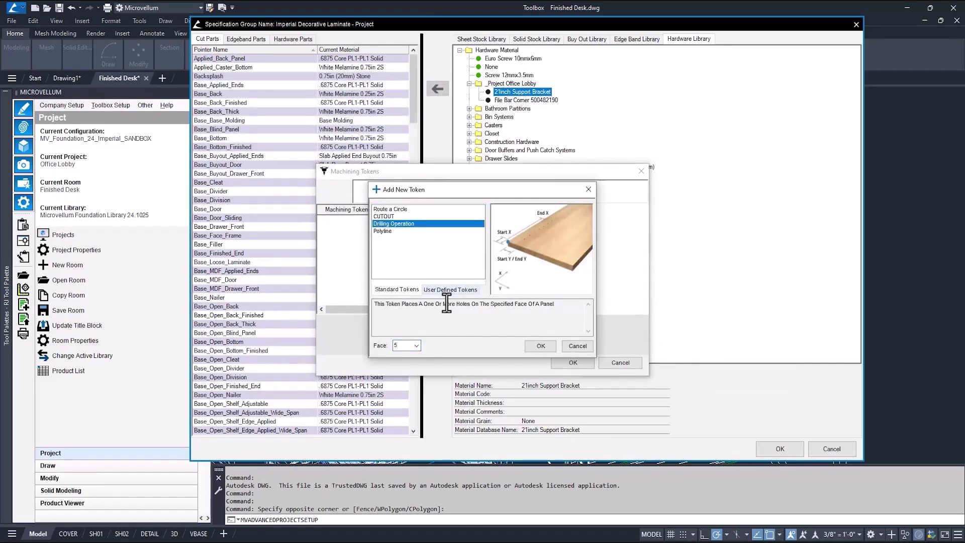
{"action": "left_click", "coordinate": [540, 346]}
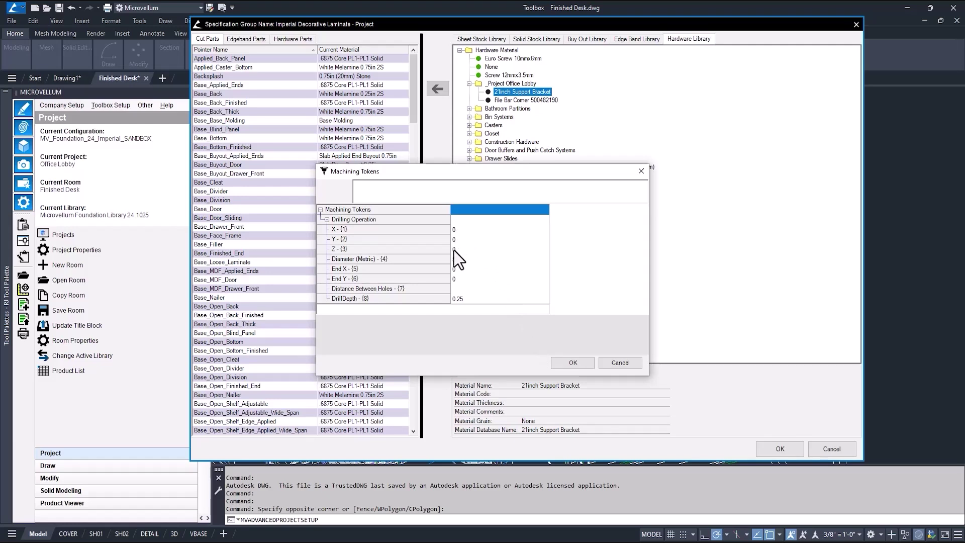
{"action": "left_click", "coordinate": [565, 360]}
{"action": "left_click", "coordinate": [780, 449]}
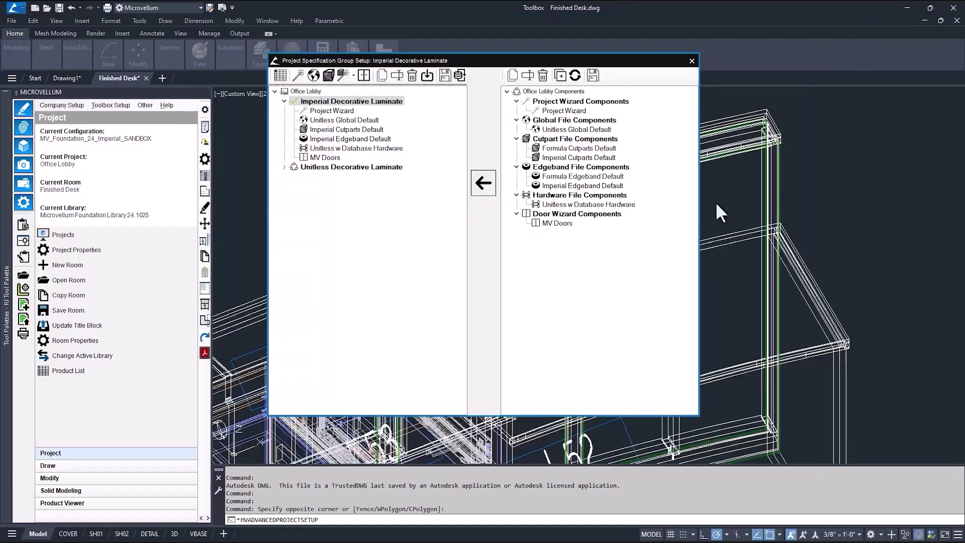
Step: Open 3D_Support Bracket_21.dwg from the Graphics\Hardware folder of the factory data, allowing the DWG launcher to run
{"action": "left_click", "coordinate": [171, 105]}
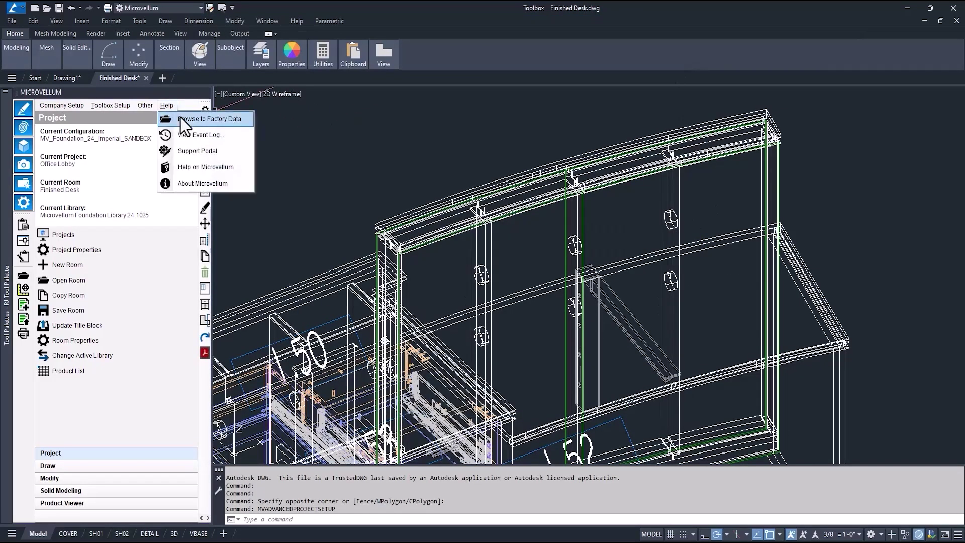
{"action": "left_click", "coordinate": [180, 116]}
{"action": "double_click", "coordinate": [344, 195]}
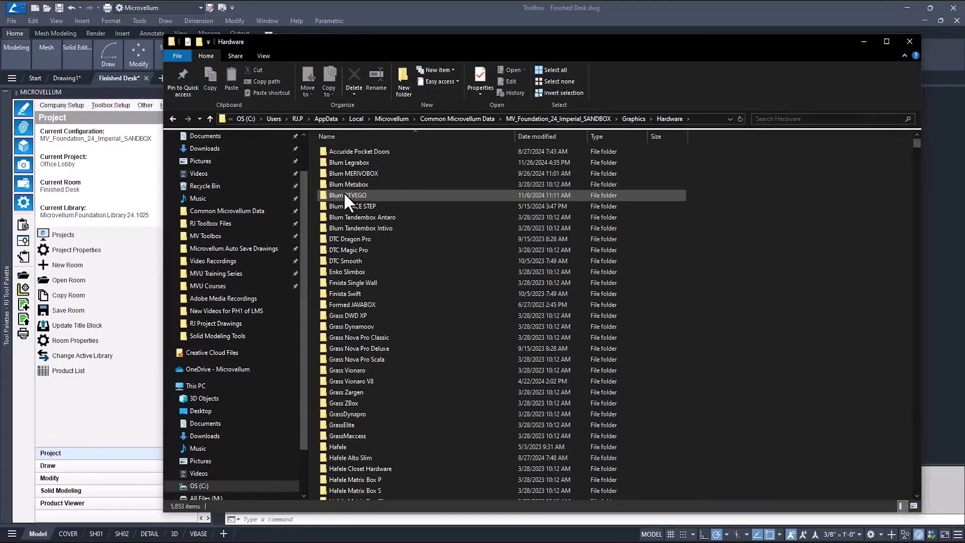
{"action": "scroll", "coordinate": [344, 301], "scroll_direction": "down", "scroll_amount": 15}
{"action": "left_click", "coordinate": [346, 351]}
{"action": "double_click", "coordinate": [346, 348]}
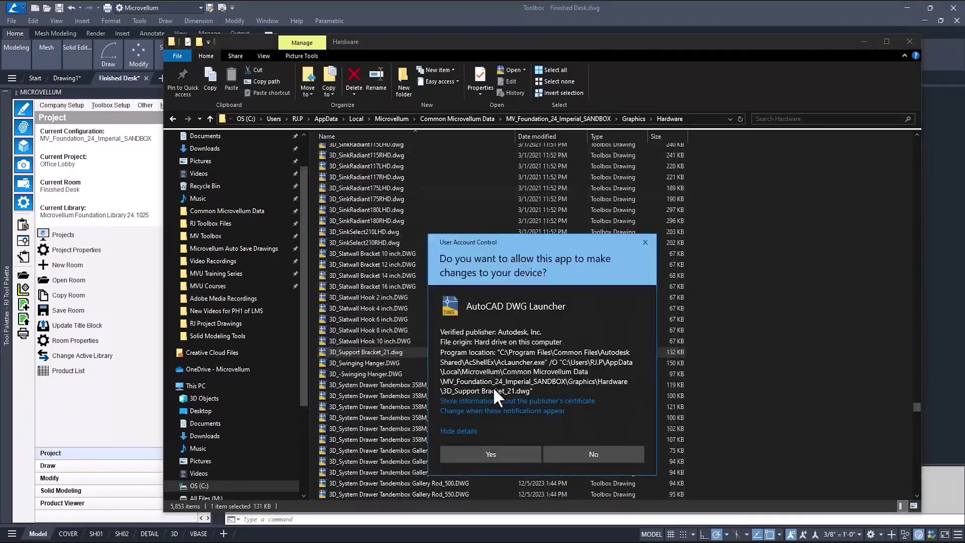
{"action": "left_click", "coordinate": [457, 455]}
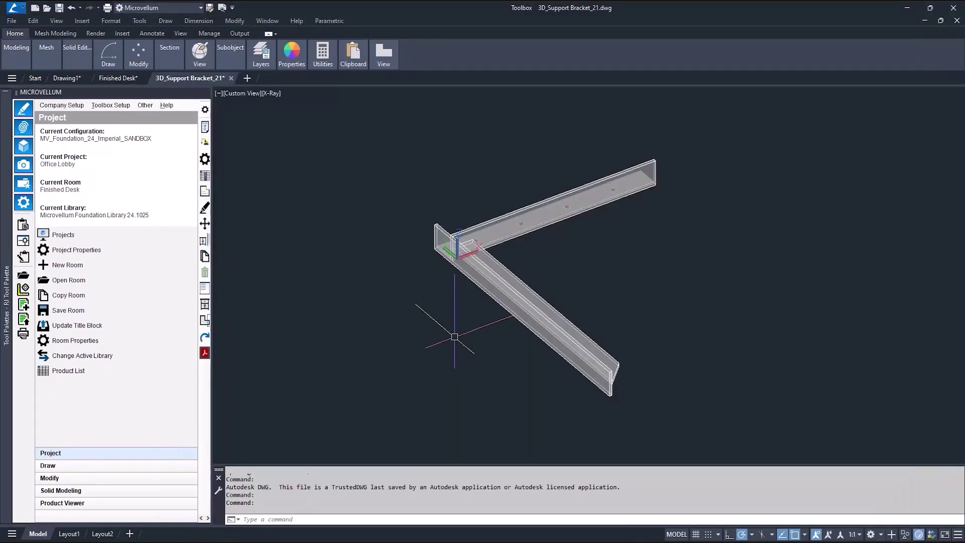
Step: Measure the distance from the bracket's origin to the midpoint between two points of its first screw hole
{"action": "scroll", "coordinate": [503, 282], "scroll_direction": "up", "scroll_amount": 8}
{"action": "type", "text": "di"}
{"action": "key", "text": "Return"}
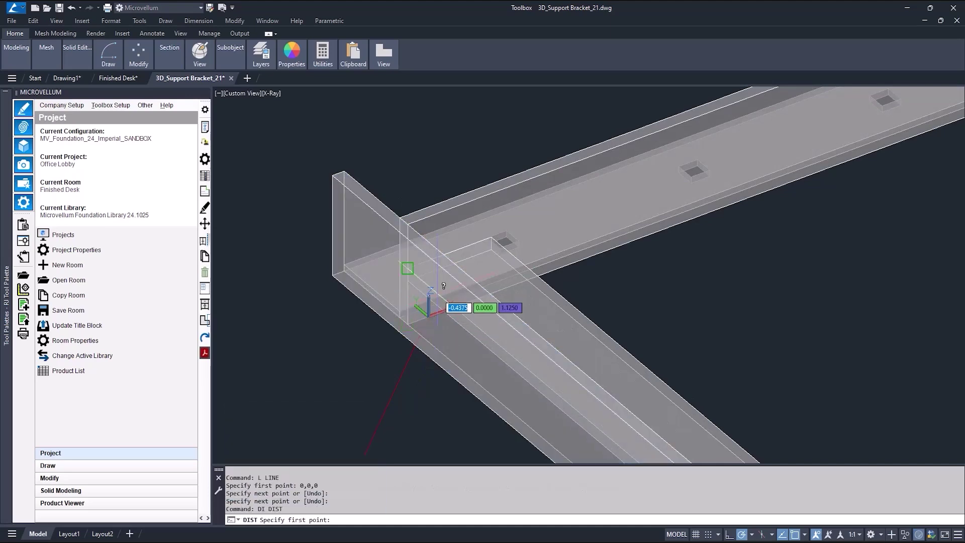
{"action": "left_click", "coordinate": [434, 308]}
{"action": "scroll", "coordinate": [452, 271], "scroll_direction": "up", "scroll_amount": 5}
{"action": "key", "text": "F8"}
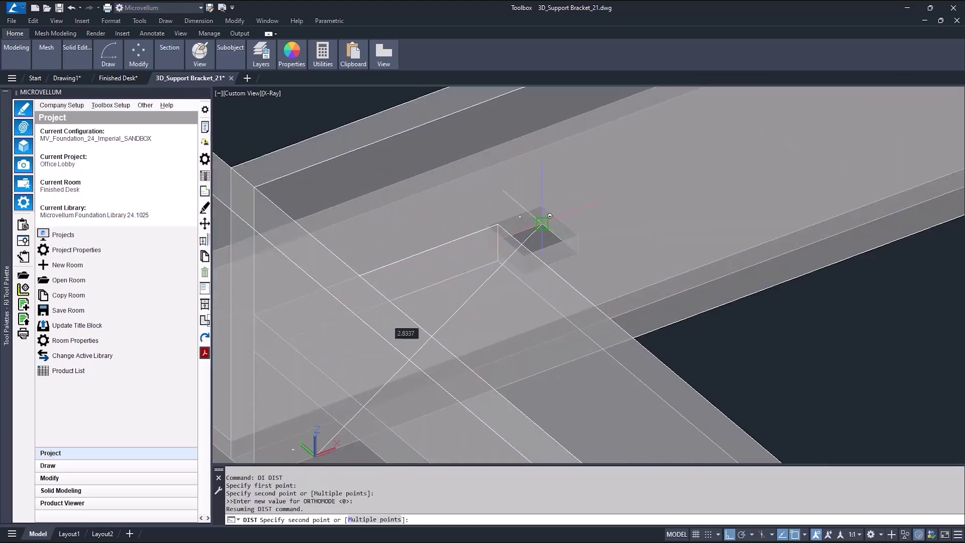
{"action": "right_click", "coordinate": [541, 223], "text": "shift"}
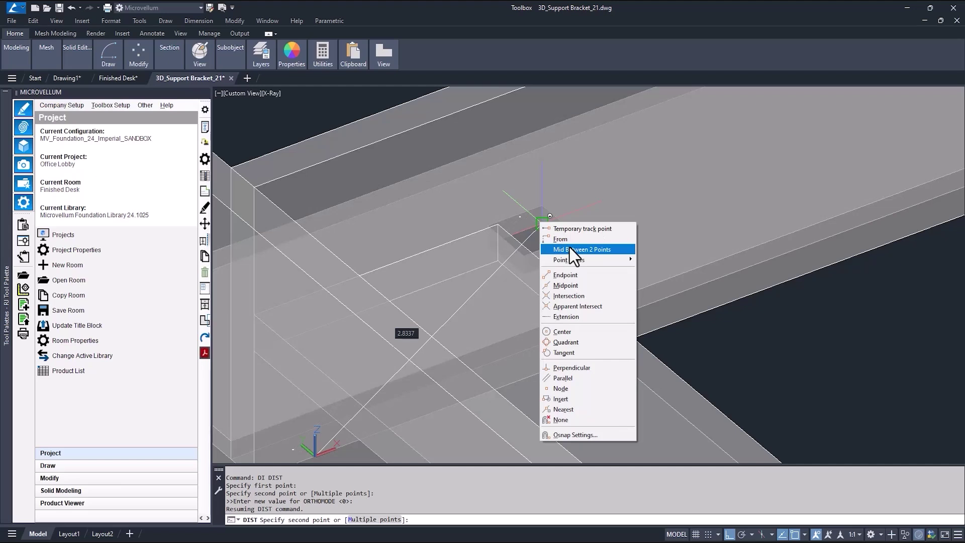
{"action": "left_click", "coordinate": [569, 248]}
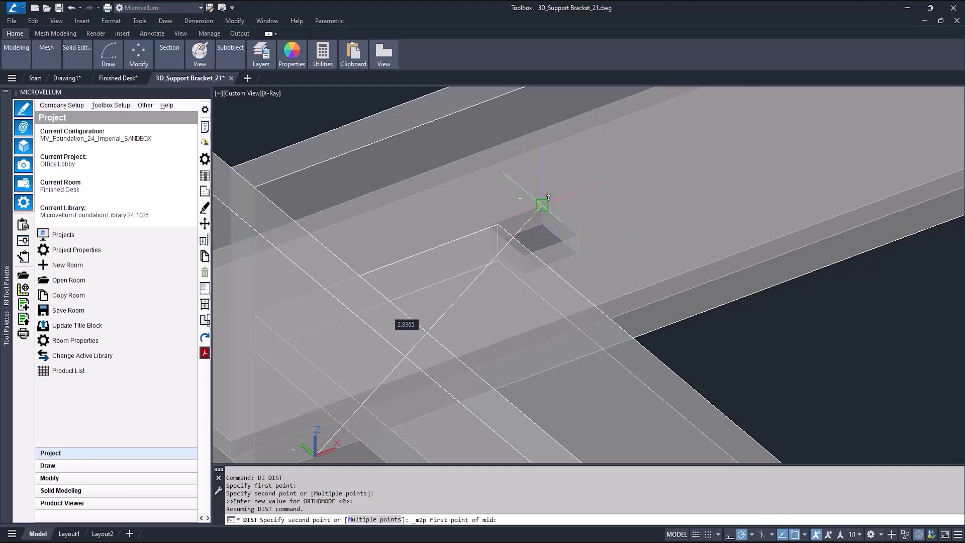
{"action": "left_click", "coordinate": [513, 207]}
{"action": "left_click", "coordinate": [523, 255]}
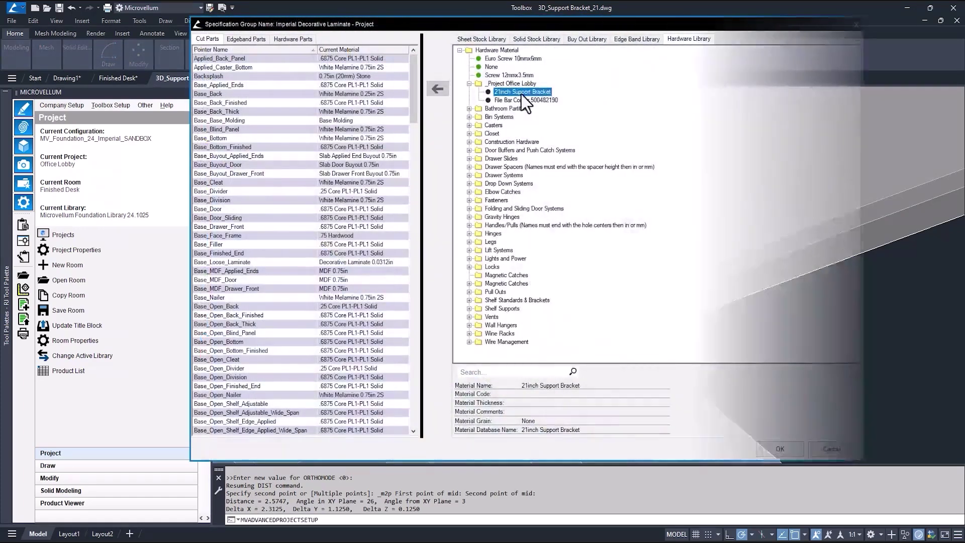
Step: Set 21inch Support Bracket's BORE token to X 2.3125, Y -1.125 and drill depth 0.75, and close the specification group setup
{"action": "right_click", "coordinate": [523, 93]}
{"action": "mouse_move", "coordinate": [565, 362]}
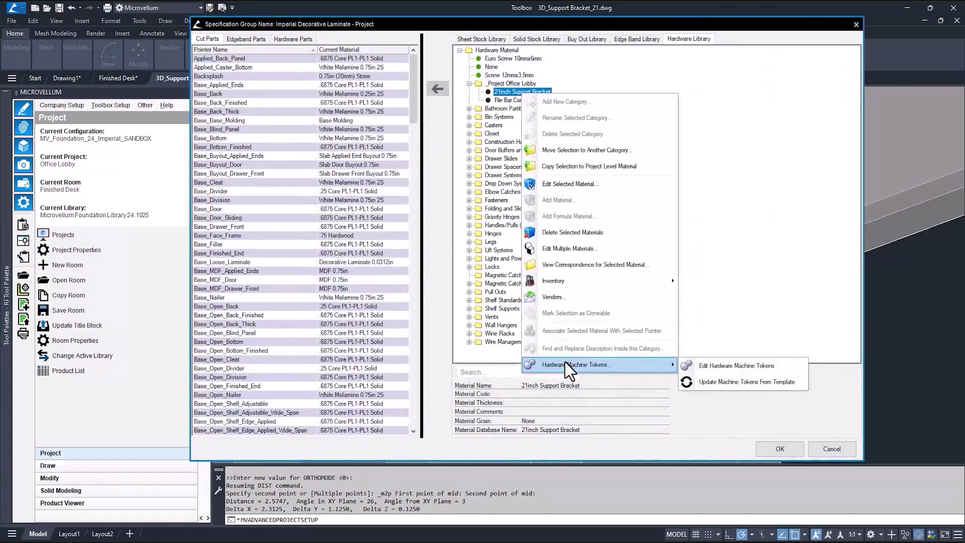
{"action": "left_click", "coordinate": [711, 365]}
{"action": "left_click", "coordinate": [327, 220]}
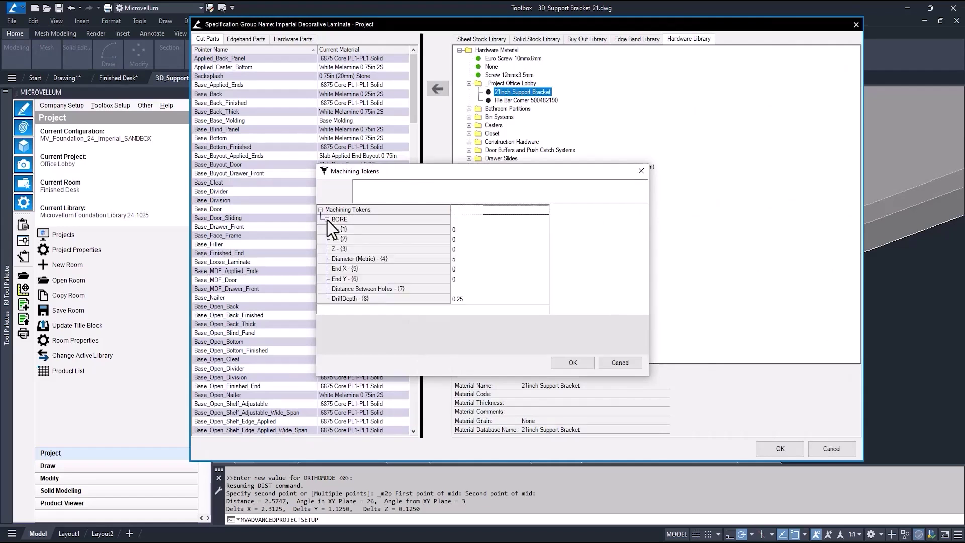
{"action": "left_click", "coordinate": [455, 231]}
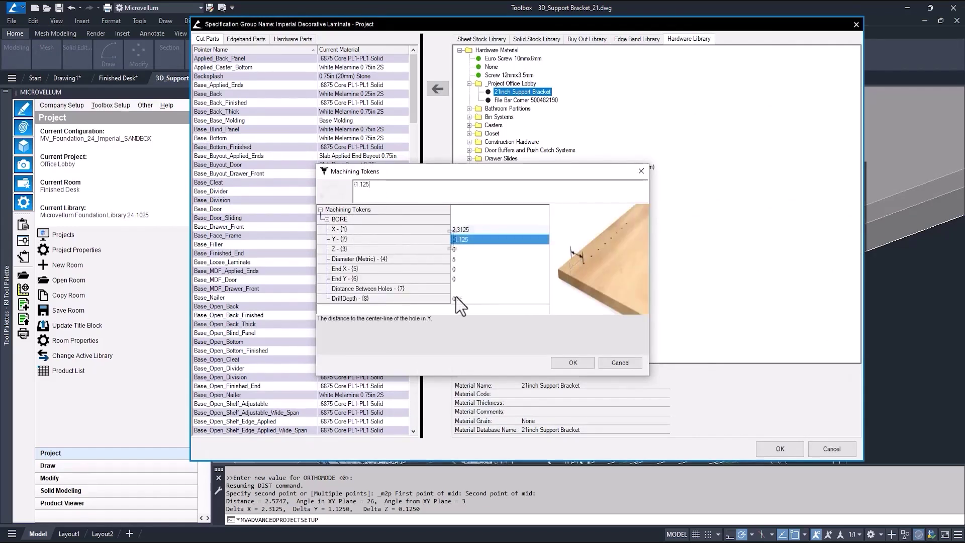
{"action": "left_click", "coordinate": [456, 298]}
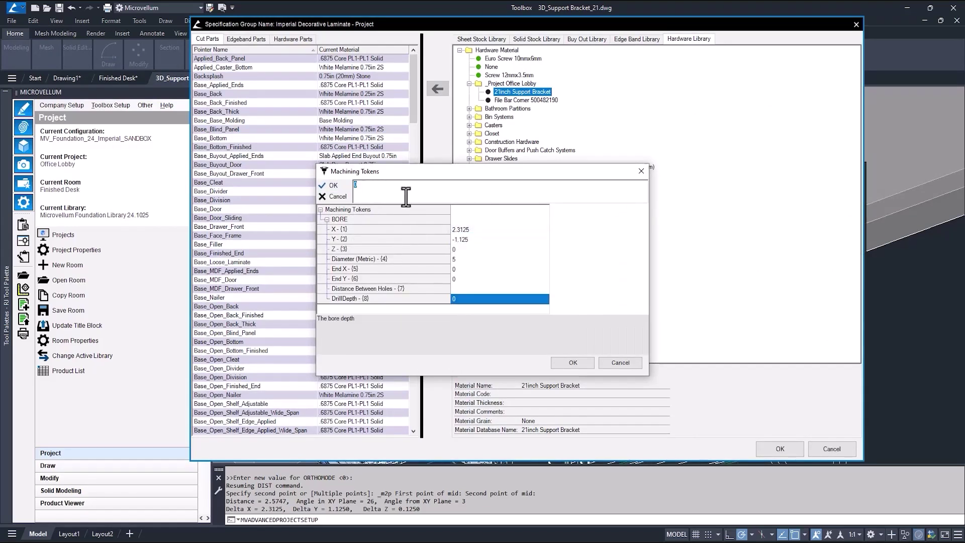
{"action": "left_click", "coordinate": [334, 187]}
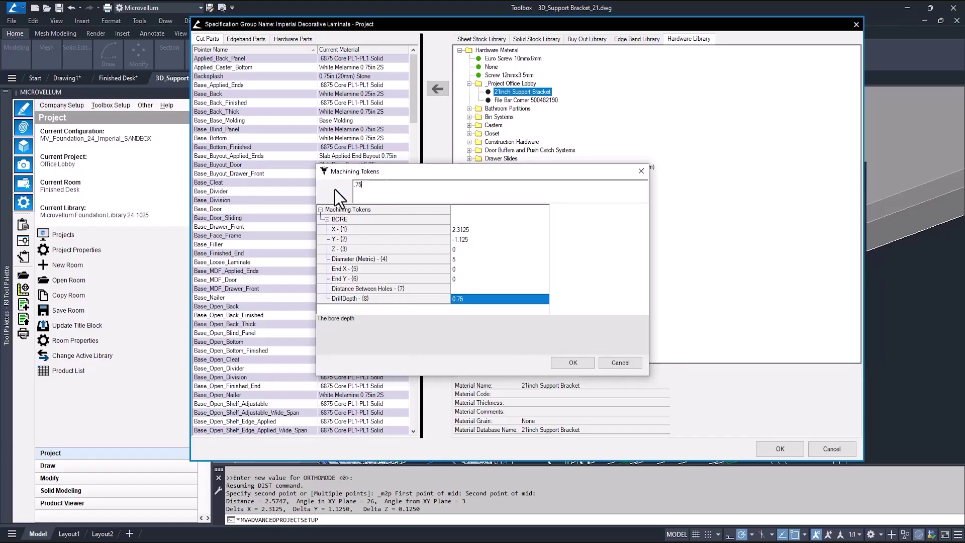
{"action": "left_click", "coordinate": [573, 362]}
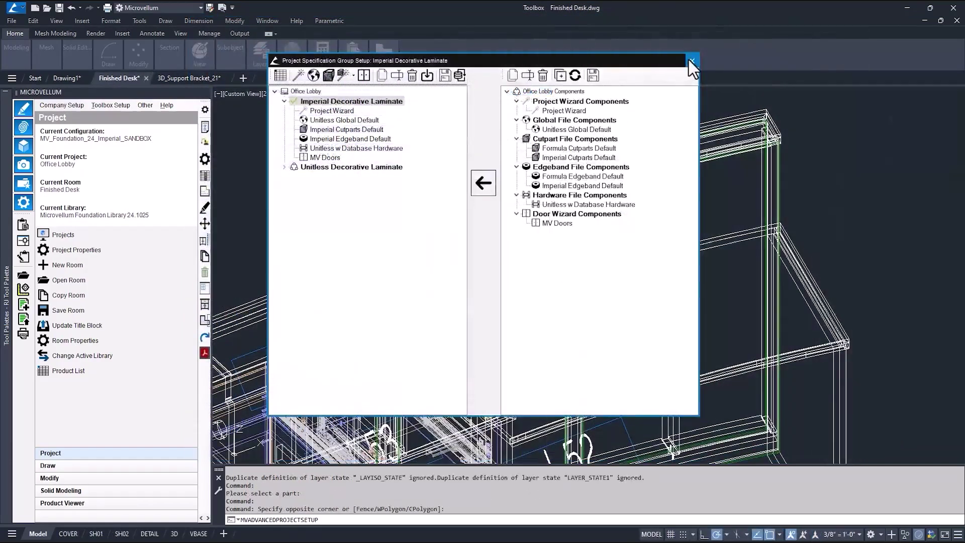
{"action": "left_click", "coordinate": [688, 59]}
Step: Redraw the reception desk product in the Finished Desk drawing to apply the bracket's drilling token
{"action": "left_click", "coordinate": [205, 208]}
{"action": "left_click", "coordinate": [584, 257]}
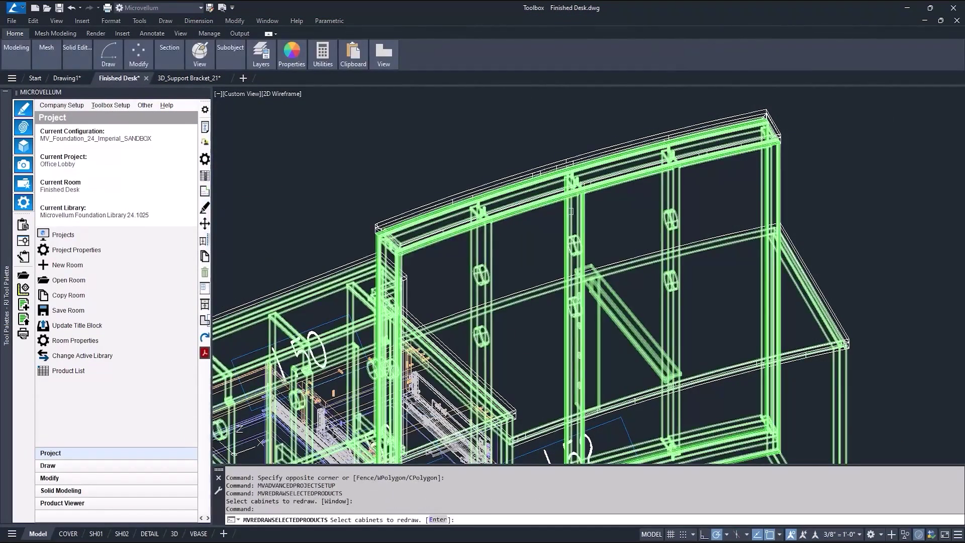
{"action": "key", "text": "Return"}
{"action": "left_click", "coordinate": [481, 304]}
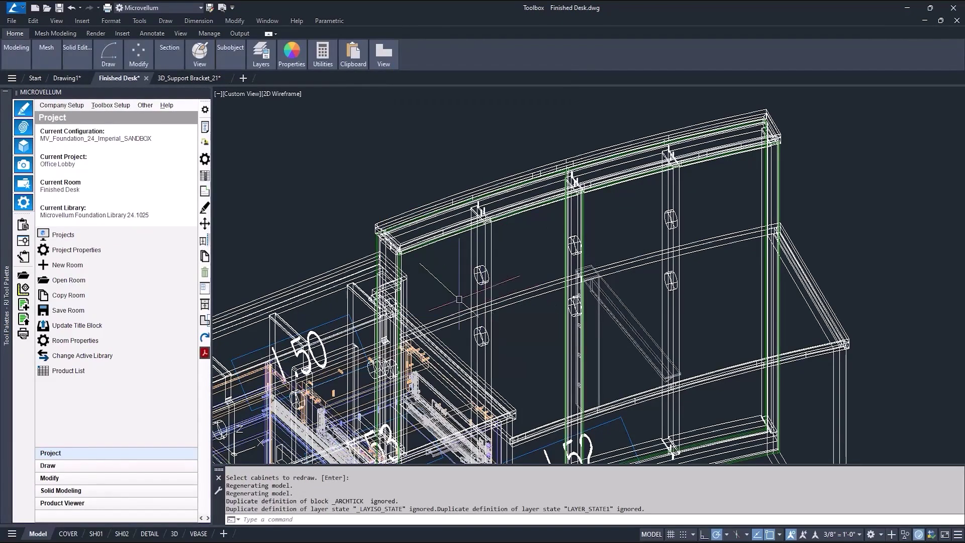
Step: Open the middle stud, Wall Stud Section 4, as a 2D part drawing and examine its machining for the bracket hole
{"action": "left_click", "coordinate": [205, 207]}
{"action": "left_click", "coordinate": [574, 249]}
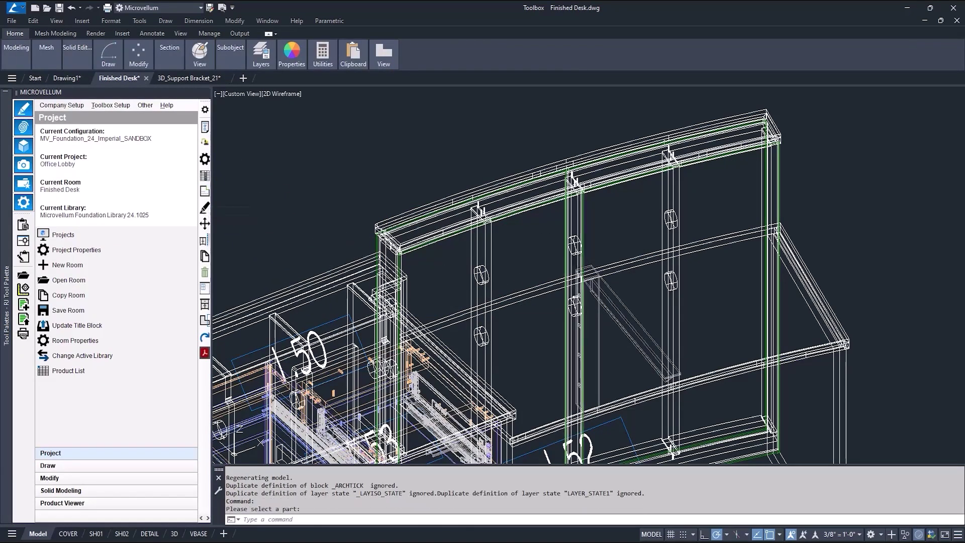
{"action": "scroll", "coordinate": [452, 275], "scroll_direction": "up", "scroll_amount": 6}
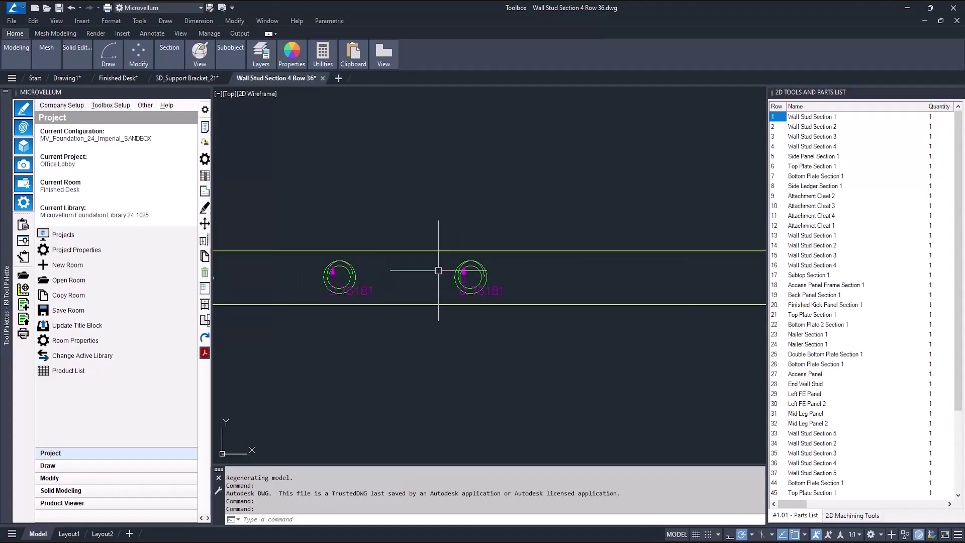
{"action": "scroll", "coordinate": [443, 275], "scroll_direction": "down", "scroll_amount": 2}
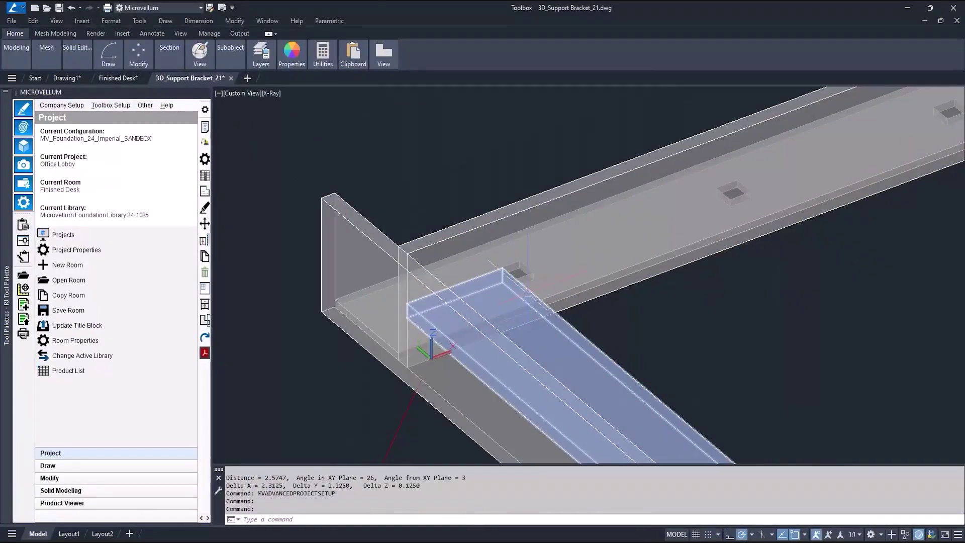
Step: Measure the spacing between the first and second screw holes in the 3D_Support Bracket_21 drawing
{"action": "type", "text": "di"}
{"action": "key", "text": "Return"}
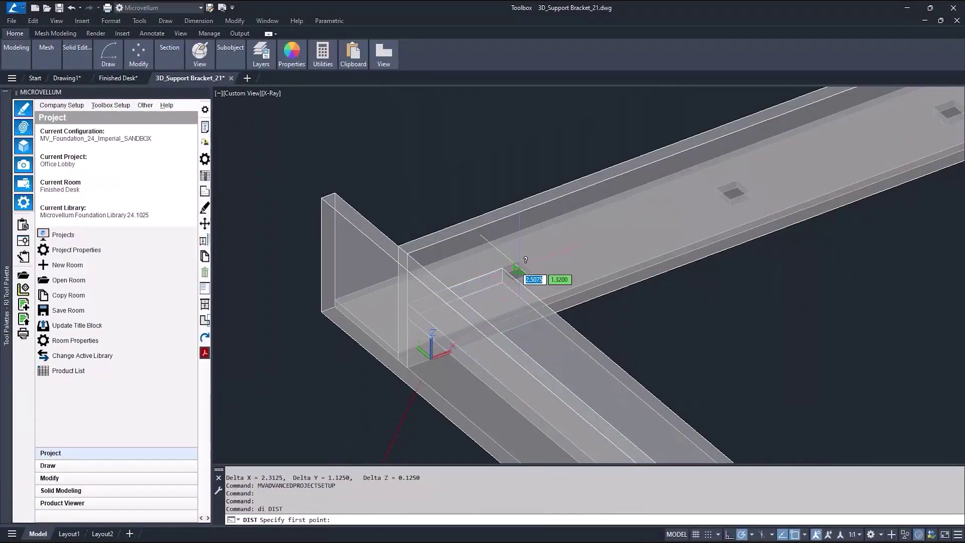
{"action": "scroll", "coordinate": [509, 270], "scroll_direction": "up", "scroll_amount": 4}
{"action": "left_click", "coordinate": [493, 266]}
{"action": "scroll", "coordinate": [494, 266], "scroll_direction": "down", "scroll_amount": 5}
{"action": "scroll", "coordinate": [492, 267], "scroll_direction": "up", "scroll_amount": 2}
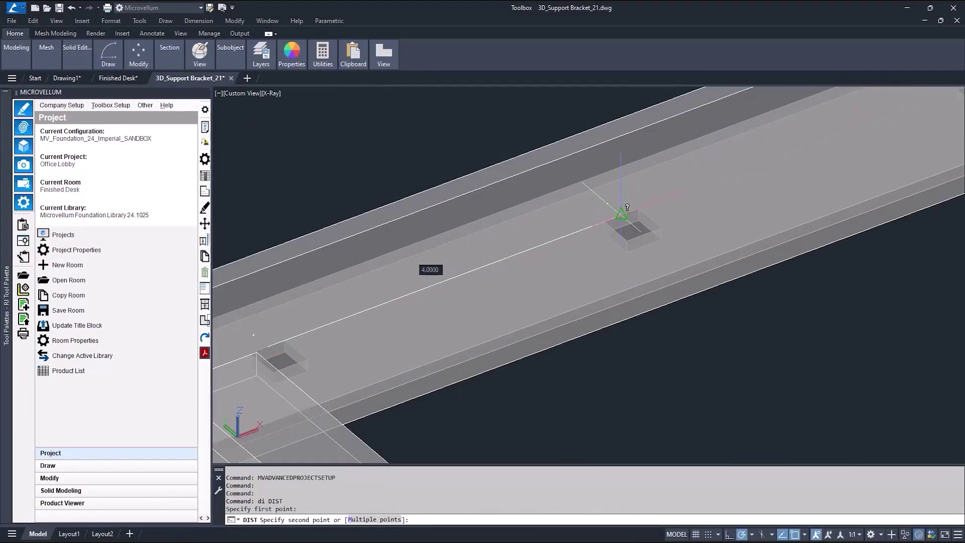
{"action": "left_click", "coordinate": [431, 270]}
{"action": "scroll", "coordinate": [545, 248], "scroll_direction": "down", "scroll_amount": 2}
{"action": "scroll", "coordinate": [442, 322], "scroll_direction": "up", "scroll_amount": 3}
Step: Measure the distance from the bracket's origin to its last screw hole
{"action": "key", "text": "Return"}
{"action": "left_click", "coordinate": [418, 332]}
{"action": "scroll", "coordinate": [415, 330], "scroll_direction": "down", "scroll_amount": 4}
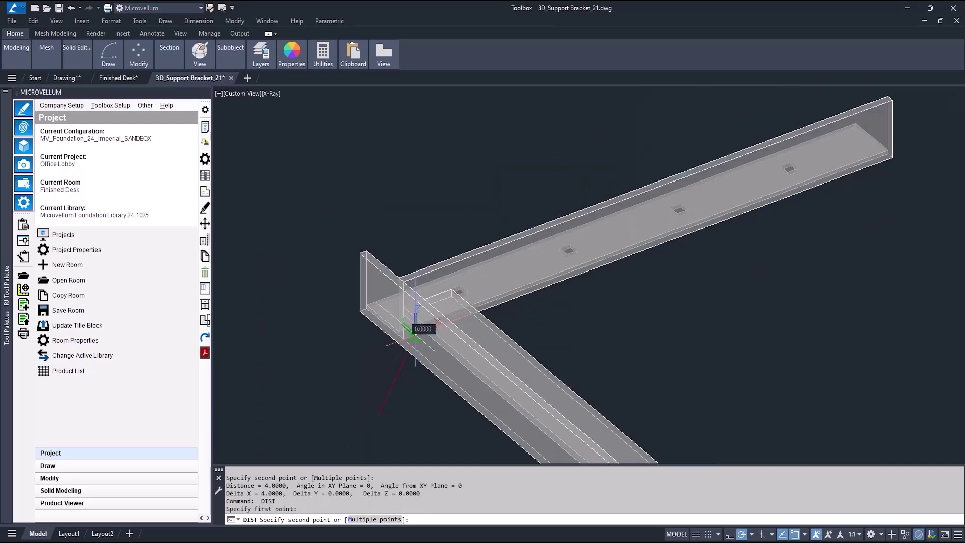
{"action": "scroll", "coordinate": [768, 172], "scroll_direction": "up", "scroll_amount": 6}
{"action": "left_click", "coordinate": [757, 148]}
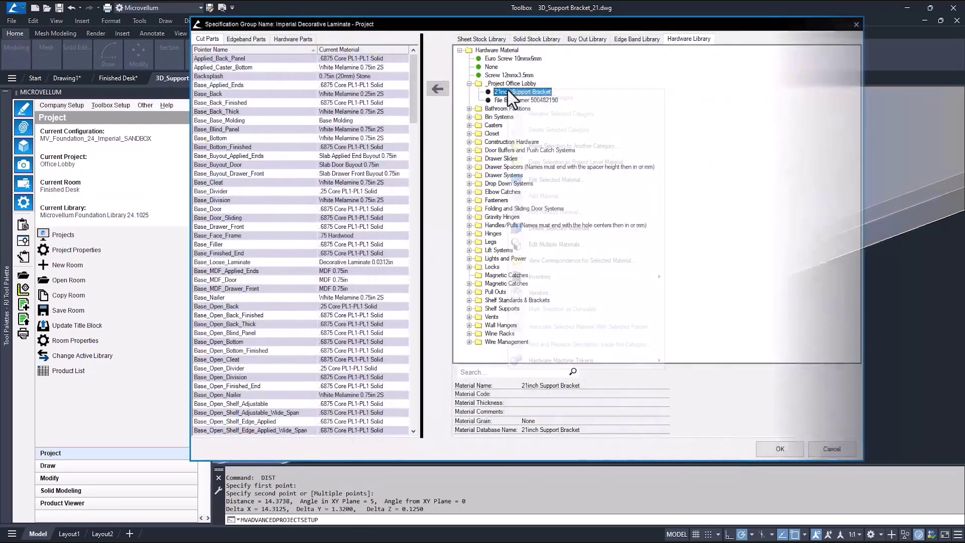
Step: Set the bracket's BORE token to End X 14.3125, End Y -1.125 and distance between holes 4
{"action": "mouse_move", "coordinate": [606, 361]}
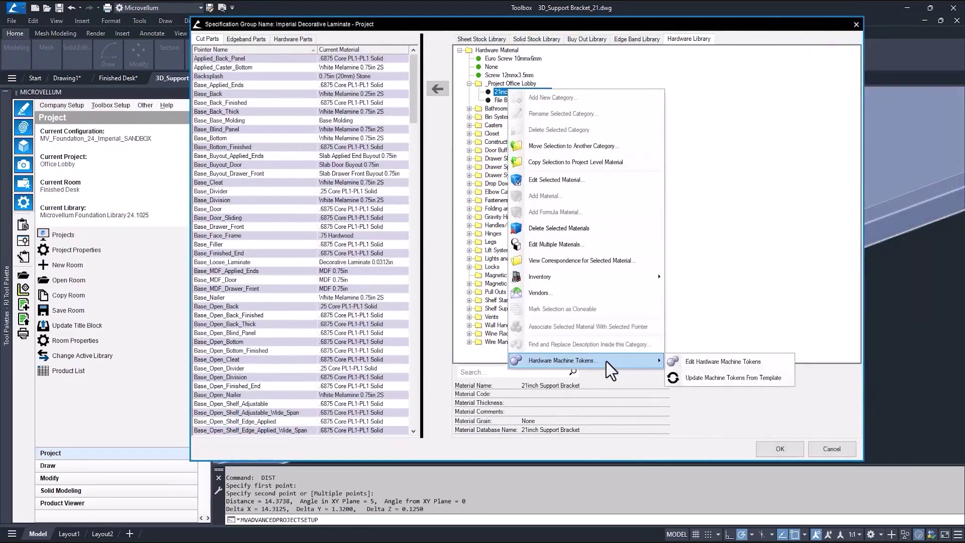
{"action": "left_click", "coordinate": [704, 358]}
{"action": "left_click", "coordinate": [327, 220]}
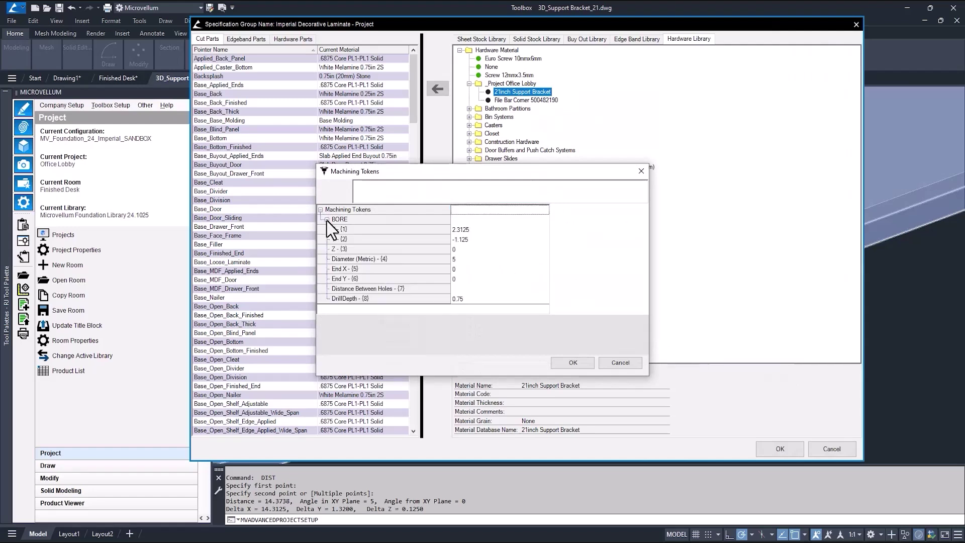
{"action": "left_click", "coordinate": [380, 267]}
{"action": "left_click", "coordinate": [385, 191]}
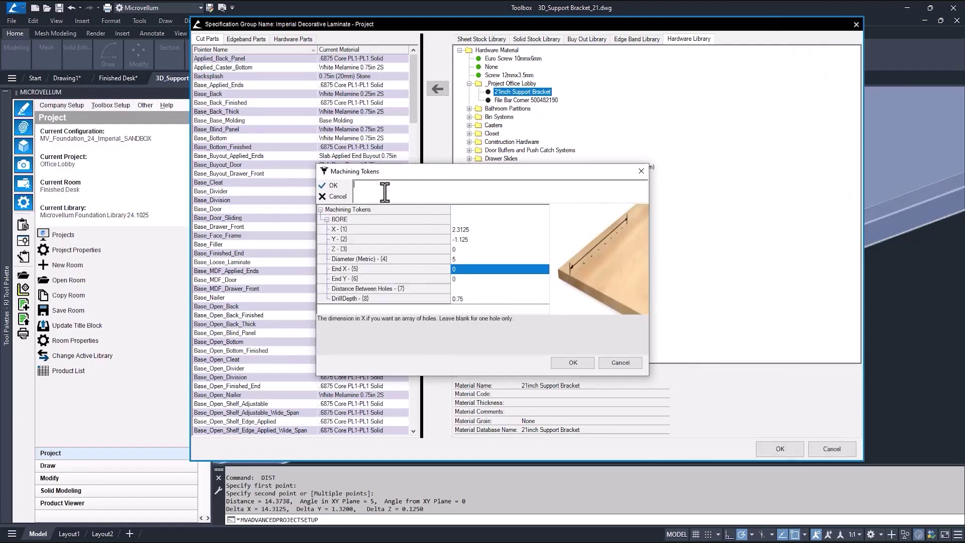
{"action": "type", "text": "14.312"}
{"action": "type", "text": "5"}
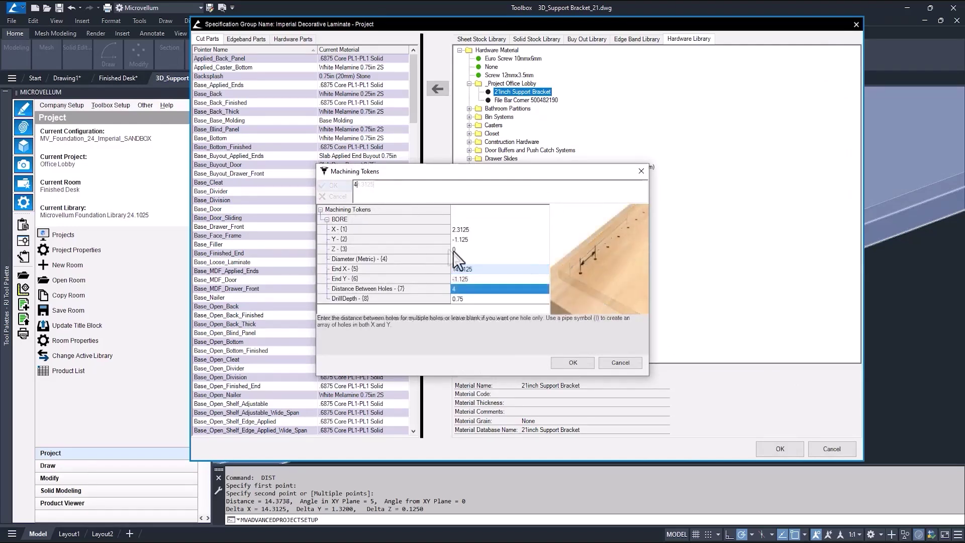
Step: Set the BORE token's Z value to -0.74 and accept the bracket's machining tokens
{"action": "left_click", "coordinate": [454, 250]}
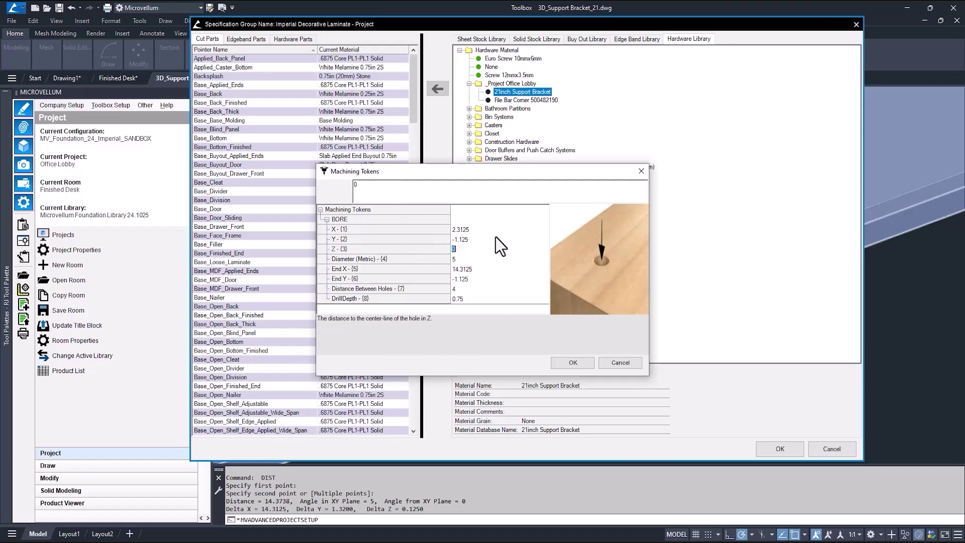
{"action": "left_click", "coordinate": [372, 189]}
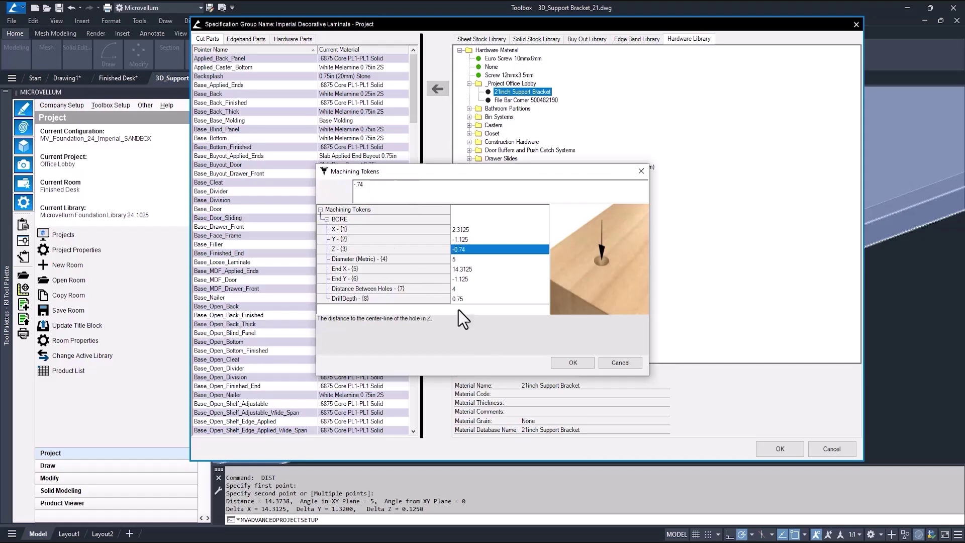
{"action": "left_click", "coordinate": [572, 362]}
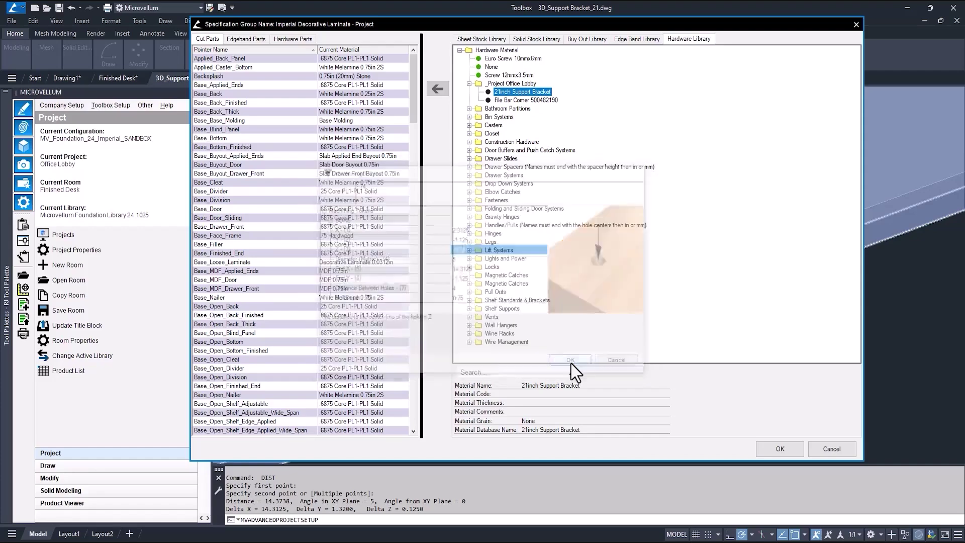
Step: Accept the specification group changes and redraw the reception desk's curved wall product in the Finished Desk drawing
{"action": "left_click", "coordinate": [779, 449]}
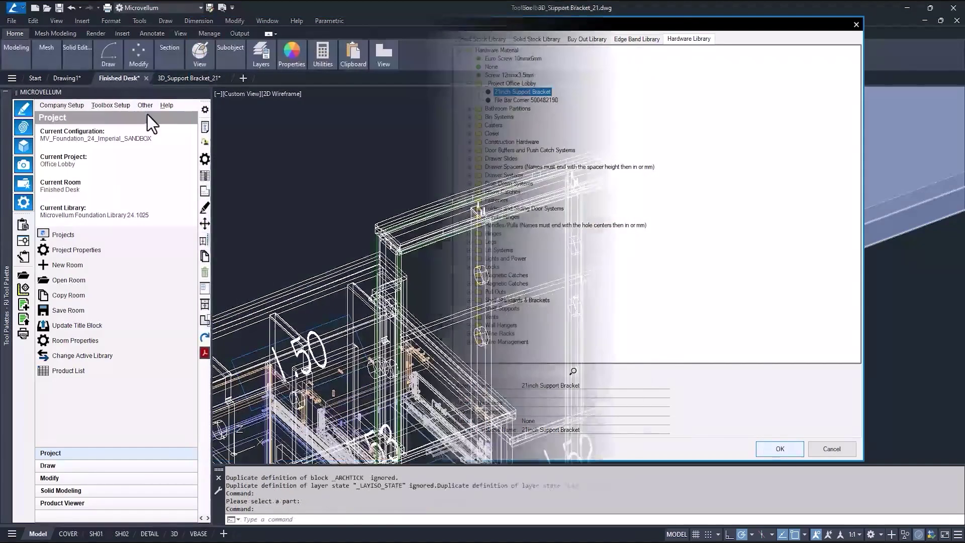
{"action": "left_click", "coordinate": [203, 208]}
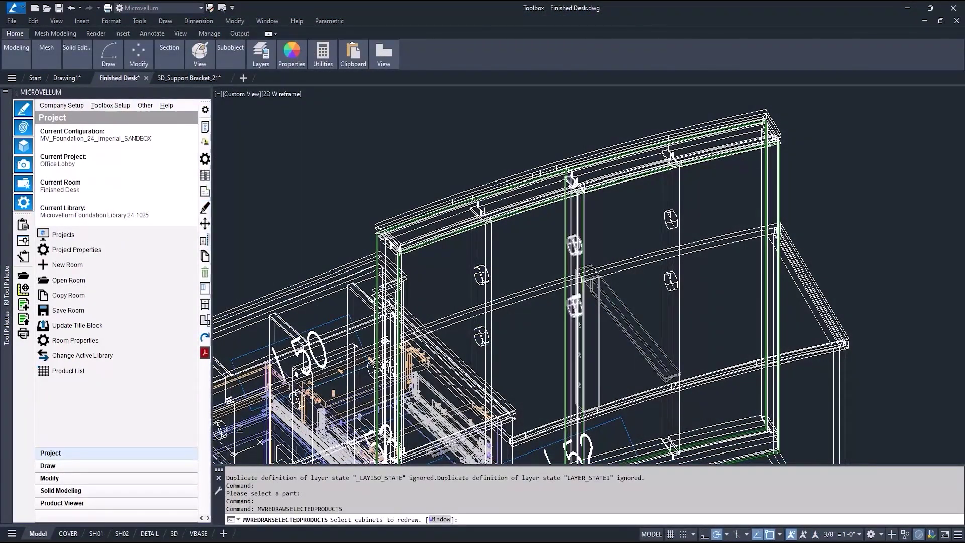
{"action": "left_click", "coordinate": [565, 268]}
{"action": "key", "text": "Return"}
{"action": "left_click", "coordinate": [476, 307]}
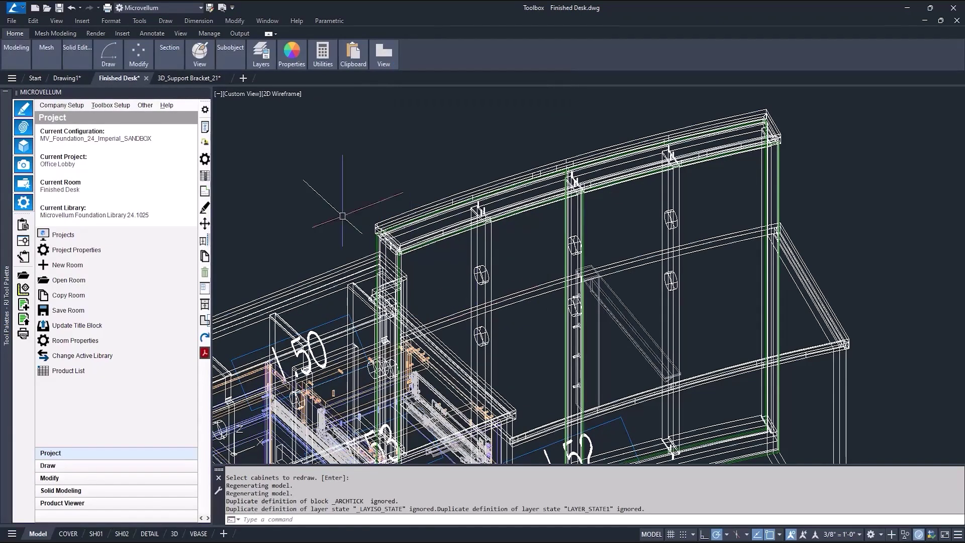
Step: Open the 2D part drawing of the wall stud behind the support bracket to inspect its row of bored holes
{"action": "left_click", "coordinate": [205, 207]}
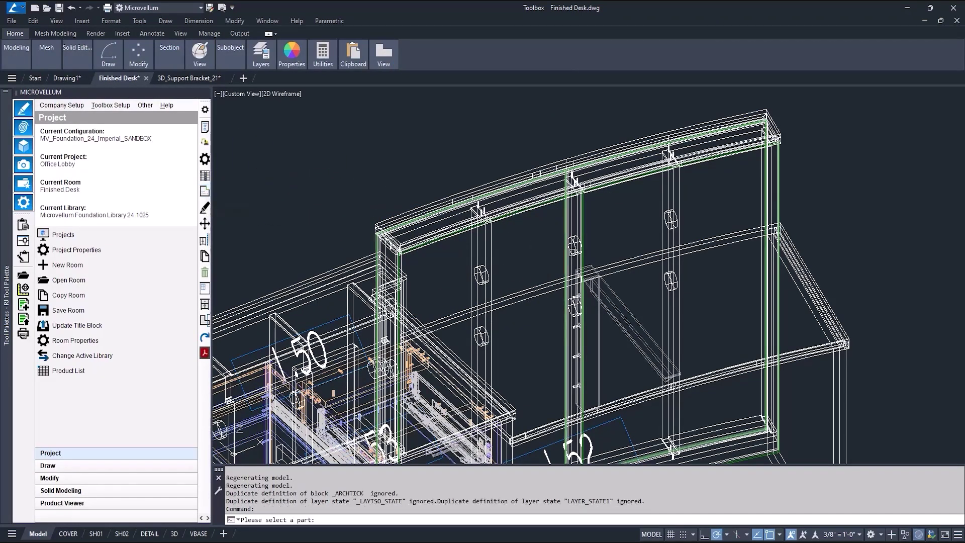
{"action": "left_click", "coordinate": [573, 251]}
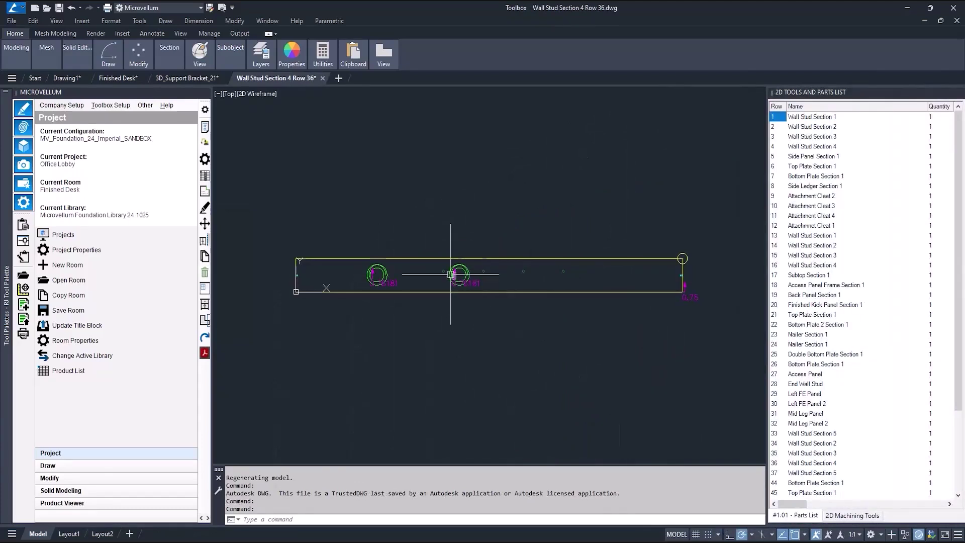
{"action": "scroll", "coordinate": [447, 274], "scroll_direction": "up", "scroll_amount": 5}
{"action": "middle_click_drag", "start_coordinate": [526, 284], "coordinate": [411, 277]}
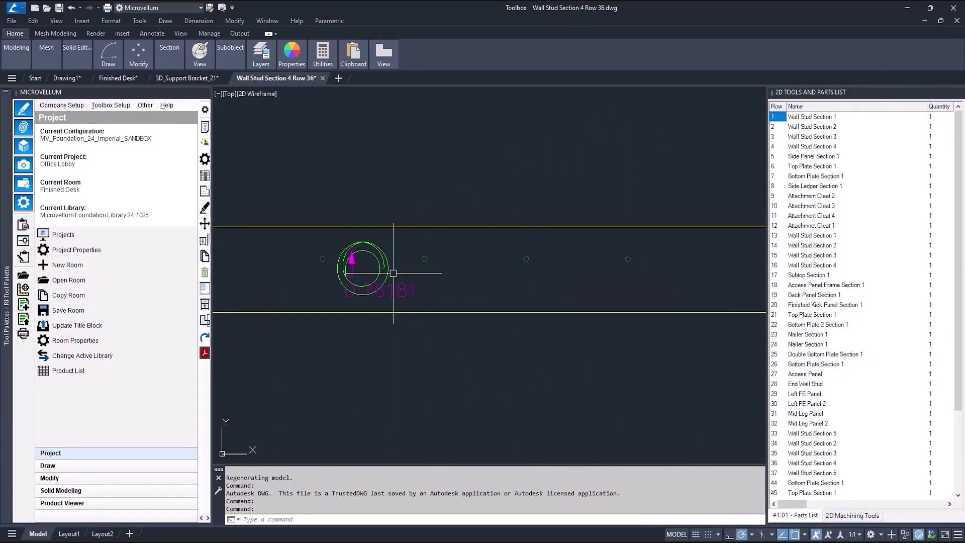
Step: Check the spacing between the first two small bracket screw holes on the stud with a linear dimension
{"action": "type", "text": "d"}
{"action": "key", "text": "space"}
{"action": "scroll", "coordinate": [315, 264], "scroll_direction": "up", "scroll_amount": 4}
{"action": "left_click", "coordinate": [334, 249]}
{"action": "scroll", "coordinate": [605, 243], "scroll_direction": "down", "scroll_amount": 2}
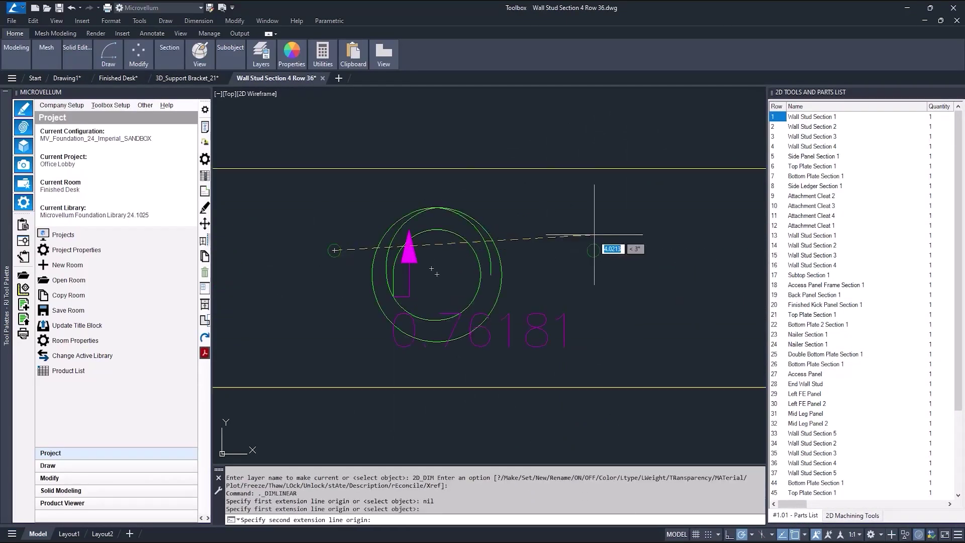
{"action": "left_click", "coordinate": [593, 249]}
{"action": "scroll", "coordinate": [562, 187], "scroll_direction": "down", "scroll_amount": 2}
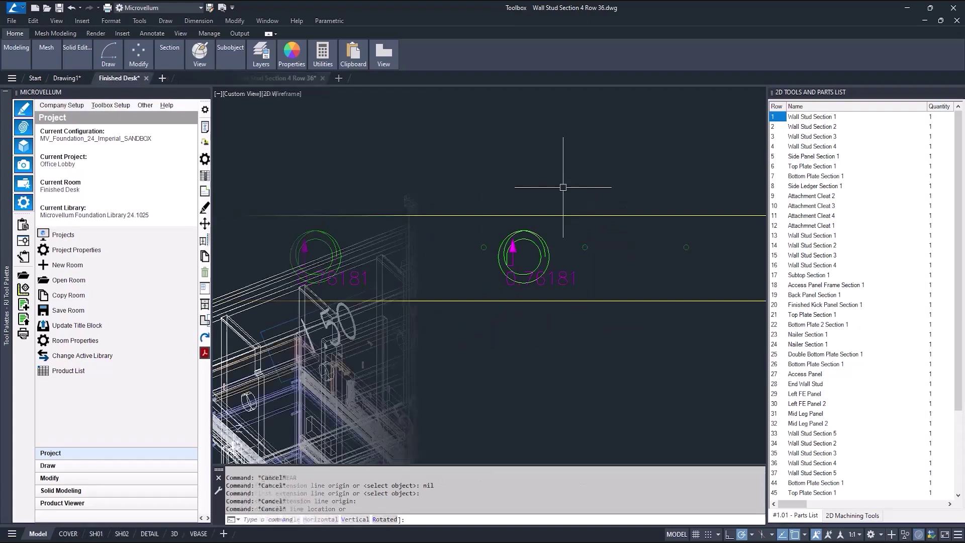
Step: Return to the Finished Desk drawing and display the whole desk in the X-ray visual style
{"action": "key", "text": "x"}
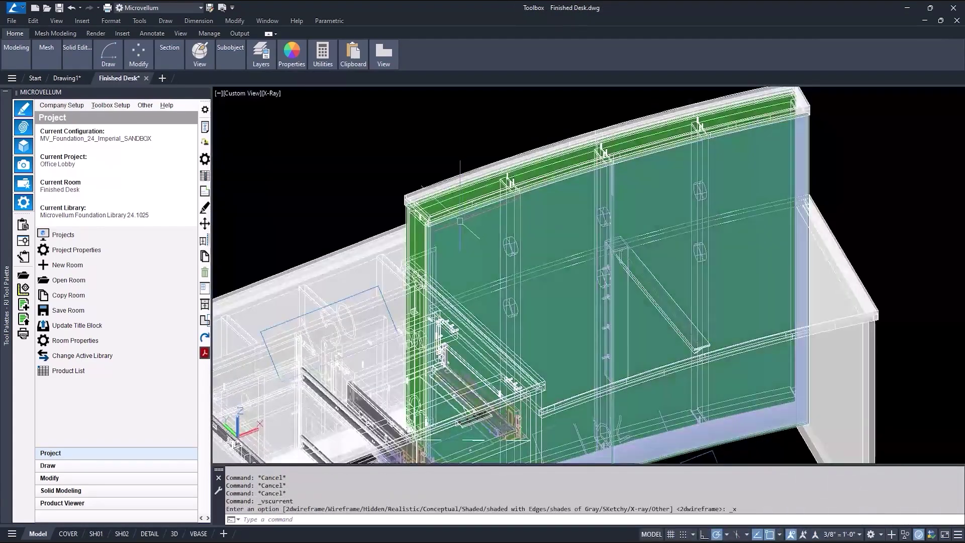
{"action": "scroll", "coordinate": [460, 221], "scroll_direction": "down", "scroll_amount": 2}
{"action": "middle_click_drag", "start_coordinate": [440, 231], "coordinate": [493, 189]}
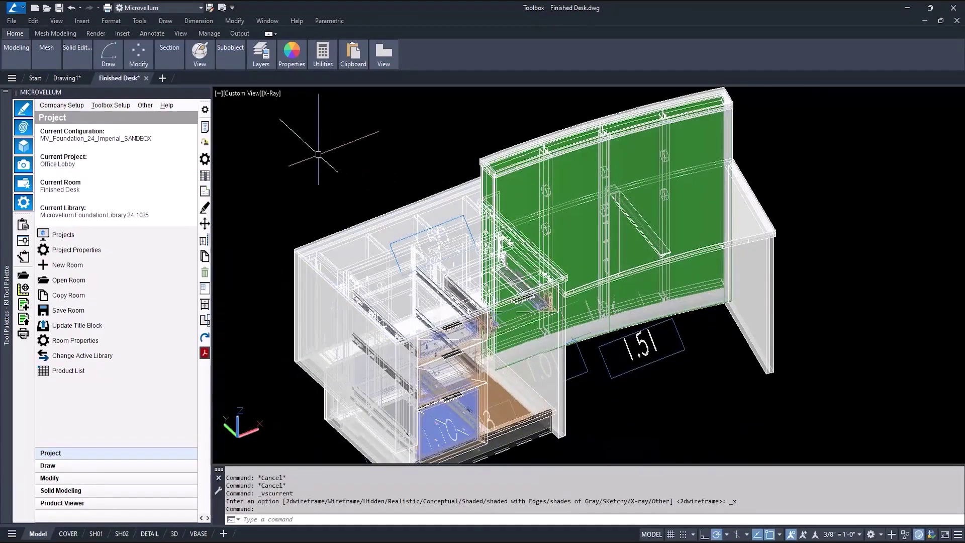